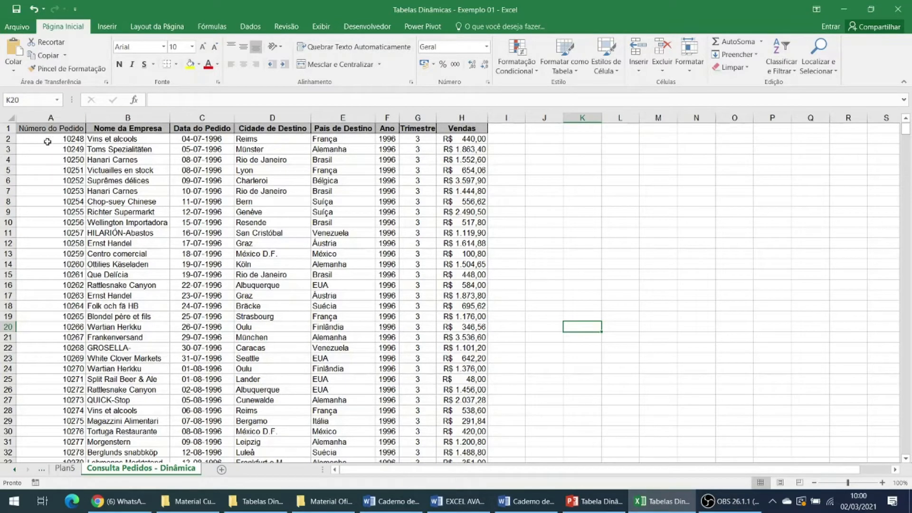
{"action": "left_click", "coordinate": [46, 139]}
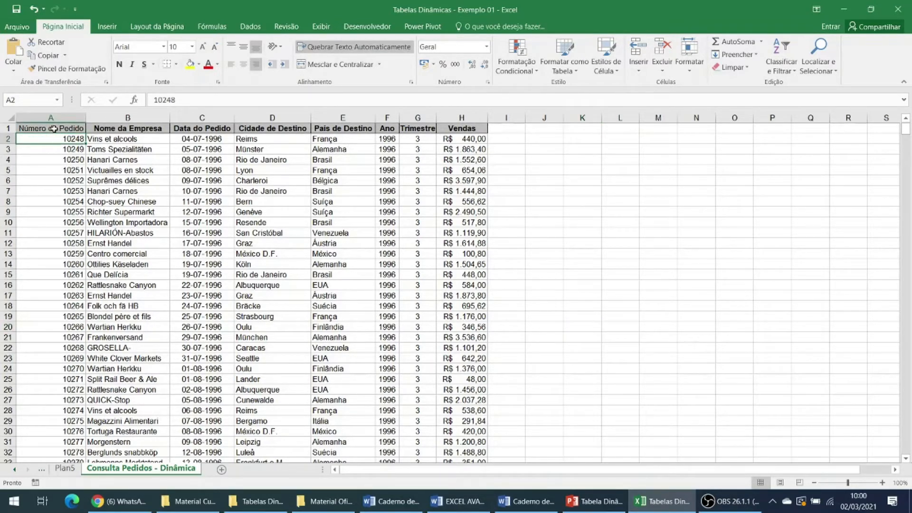
{"action": "left_click", "coordinate": [595, 177]}
{"action": "left_click_drag", "start_coordinate": [607, 179], "coordinate": [740, 198]}
{"action": "left_click", "coordinate": [627, 161]}
{"action": "left_click_drag", "start_coordinate": [627, 161], "coordinate": [697, 163]}
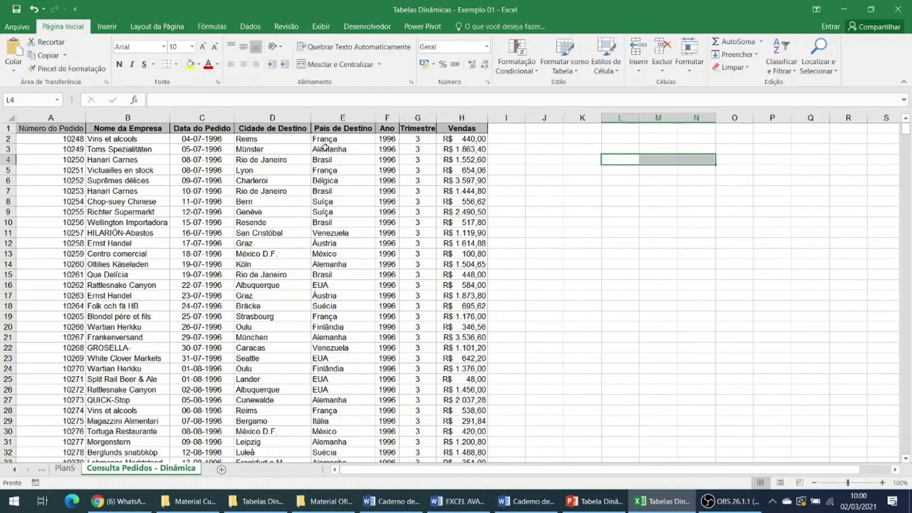
{"action": "left_click_drag", "start_coordinate": [48, 118], "coordinate": [481, 119]}
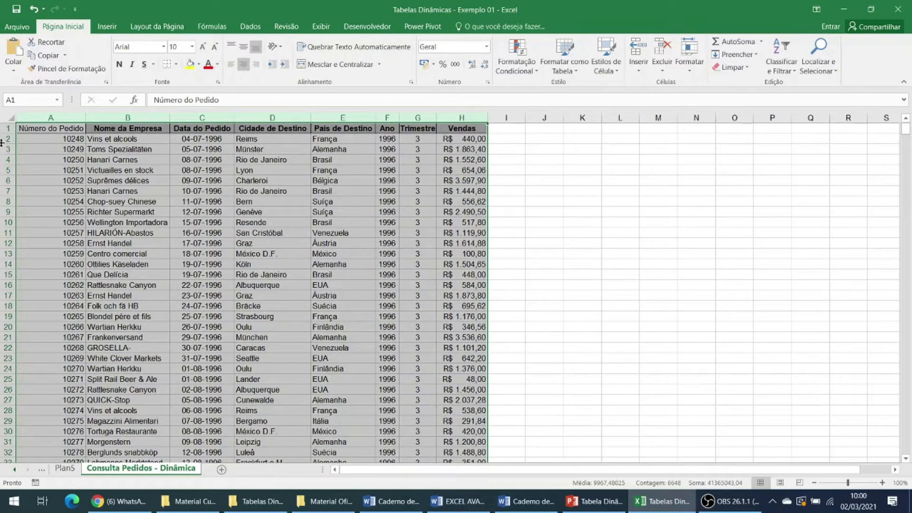
Step: Insert a PivotTable on a new worksheet from range A1:H831 of the Consulta Pedidos - Dinâmica sheet and widen its field list
{"action": "left_click", "coordinate": [47, 126]}
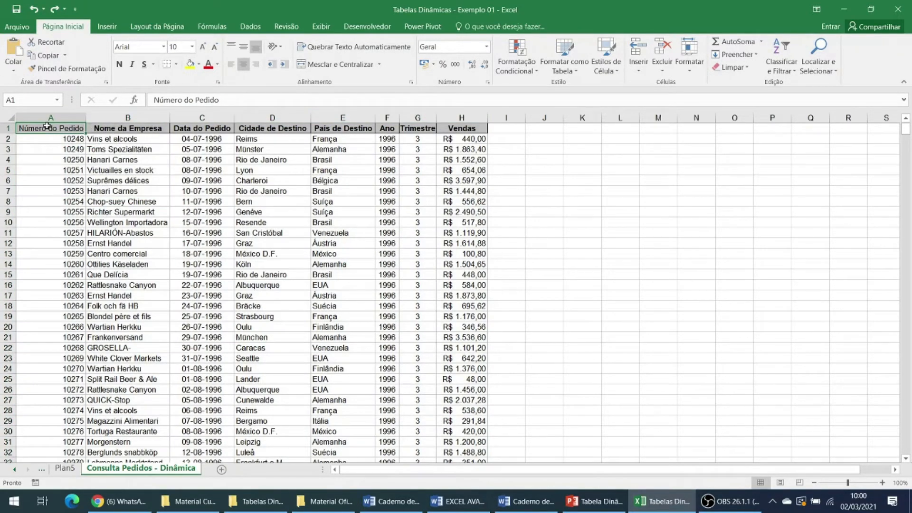
{"action": "left_click", "coordinate": [116, 22]}
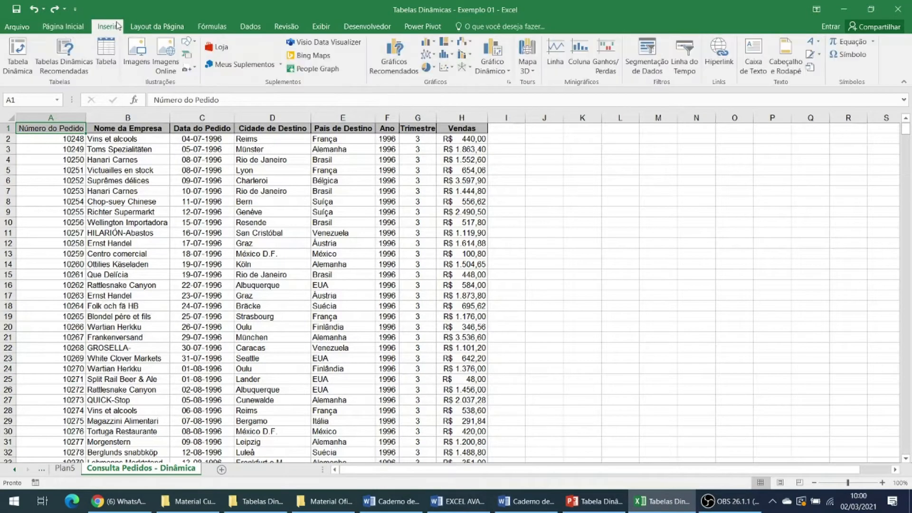
{"action": "left_click", "coordinate": [18, 65]}
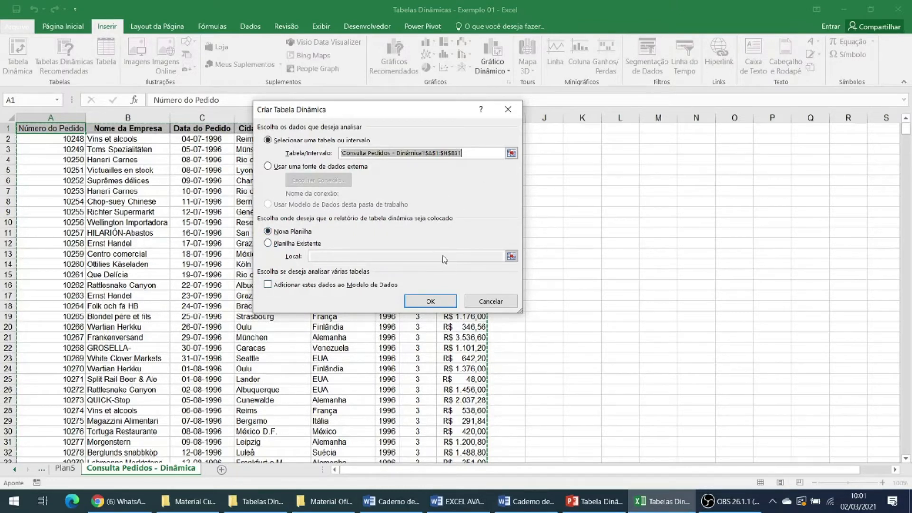
{"action": "key", "text": "Return"}
{"action": "left_click_drag", "start_coordinate": [772, 262], "coordinate": [511, 283]}
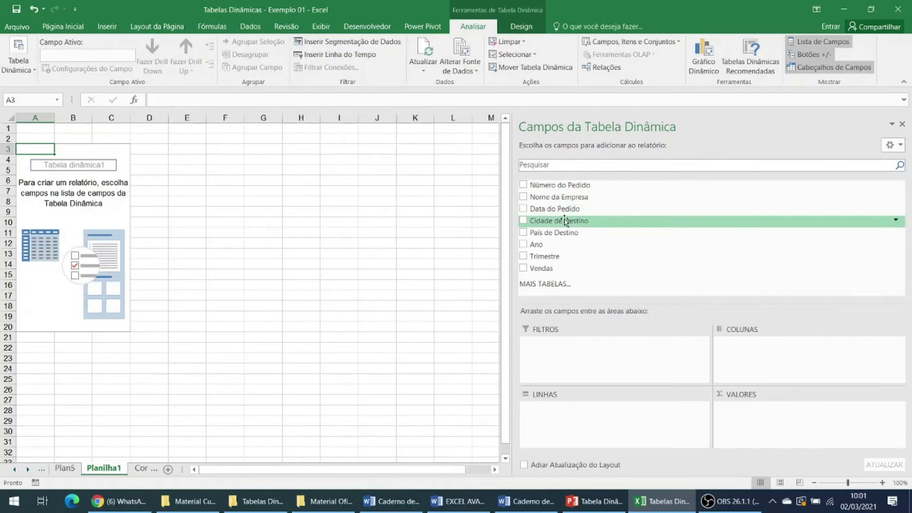
Step: View the Plan5 and Consulta Pedidos - Dinâmica sheets and return to the PivotTable sheet Planilha1
{"action": "left_click", "coordinate": [64, 469]}
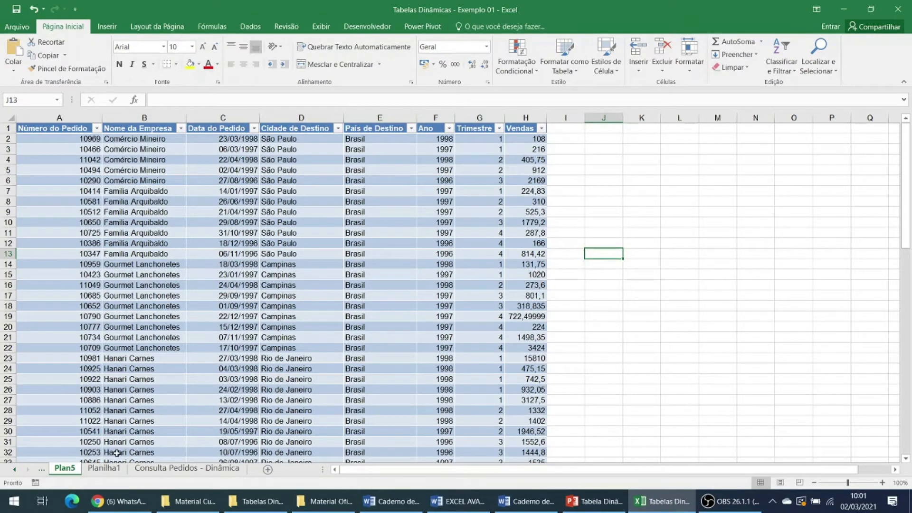
{"action": "left_click", "coordinate": [166, 472]}
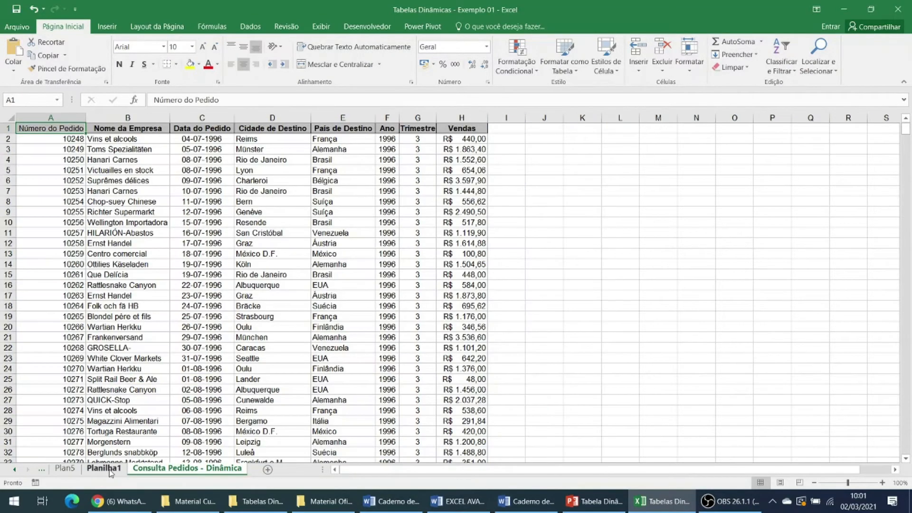
{"action": "left_click", "coordinate": [110, 471]}
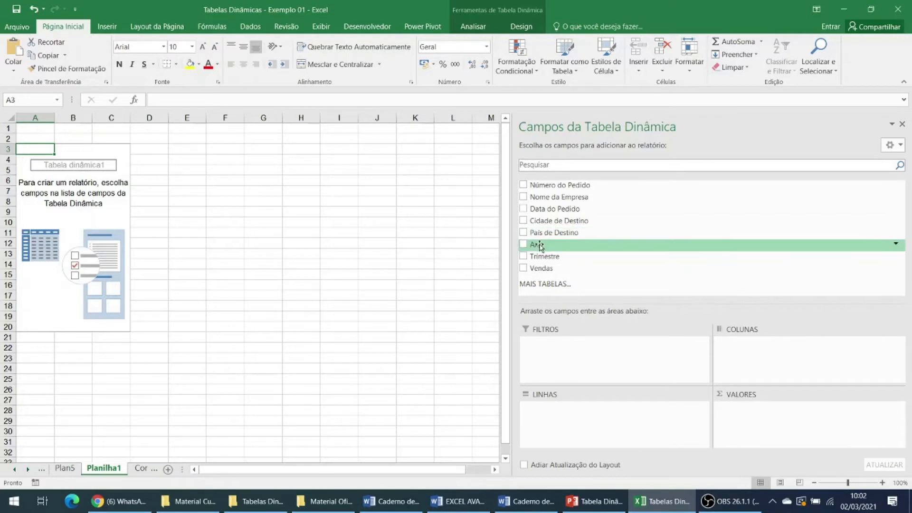
Step: Add the Ano field as the PivotTable's report filter and view its available years without applying a selection
{"action": "left_click_drag", "start_coordinate": [540, 246], "coordinate": [568, 348]}
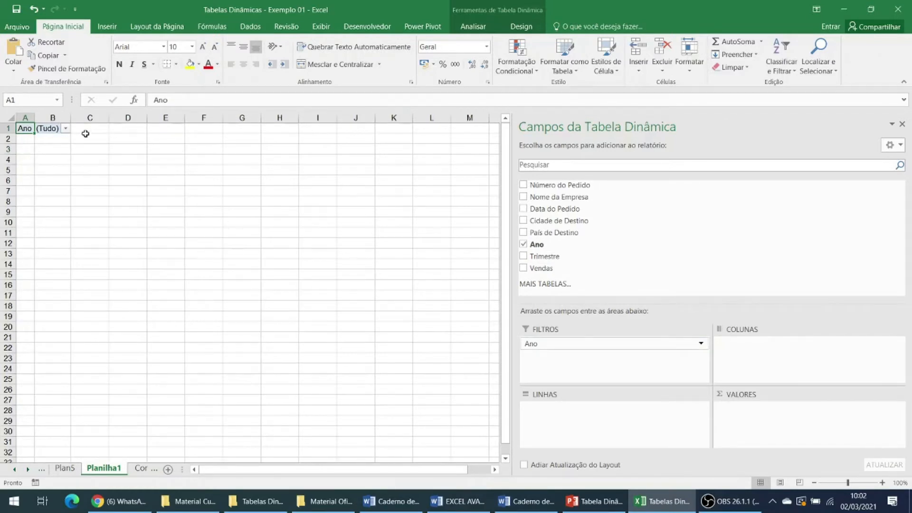
{"action": "left_click", "coordinate": [66, 129]}
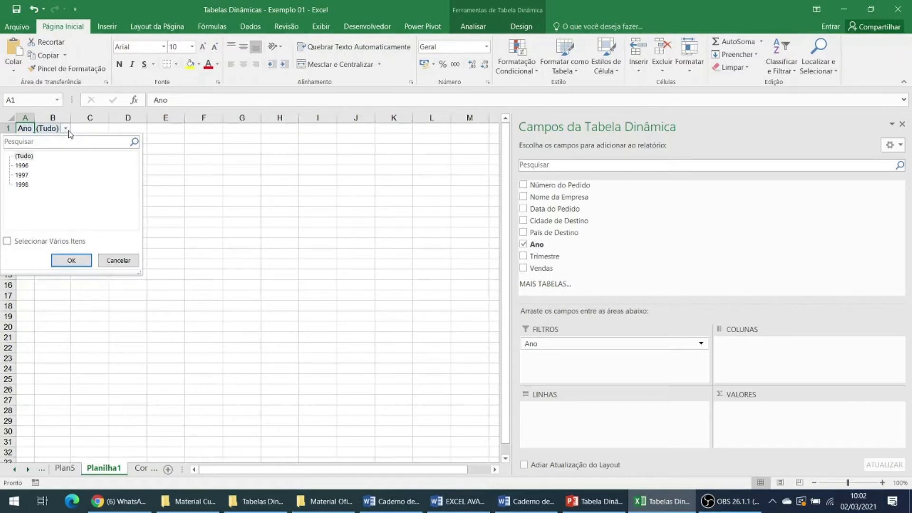
{"action": "left_click", "coordinate": [119, 261]}
{"action": "left_click_drag", "start_coordinate": [30, 140], "coordinate": [26, 244]}
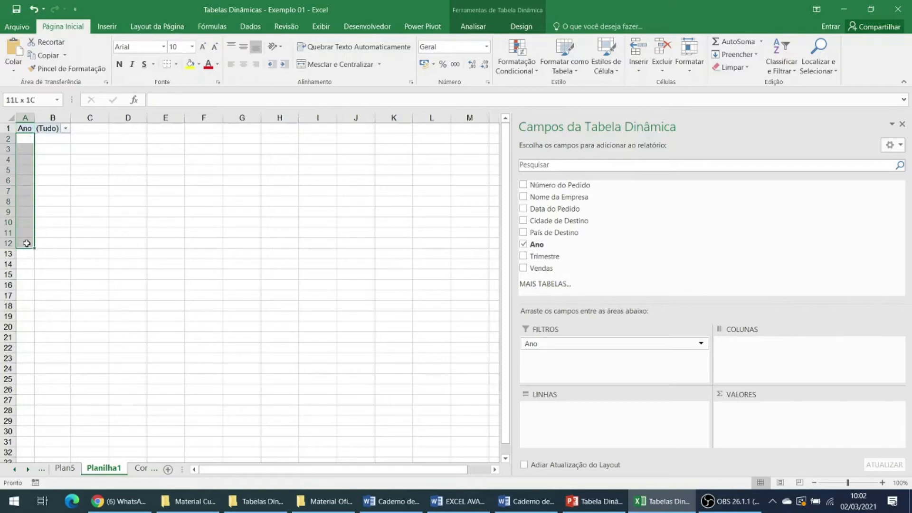
{"action": "left_click", "coordinate": [93, 138]}
{"action": "left_click_drag", "start_coordinate": [93, 138], "coordinate": [245, 141]}
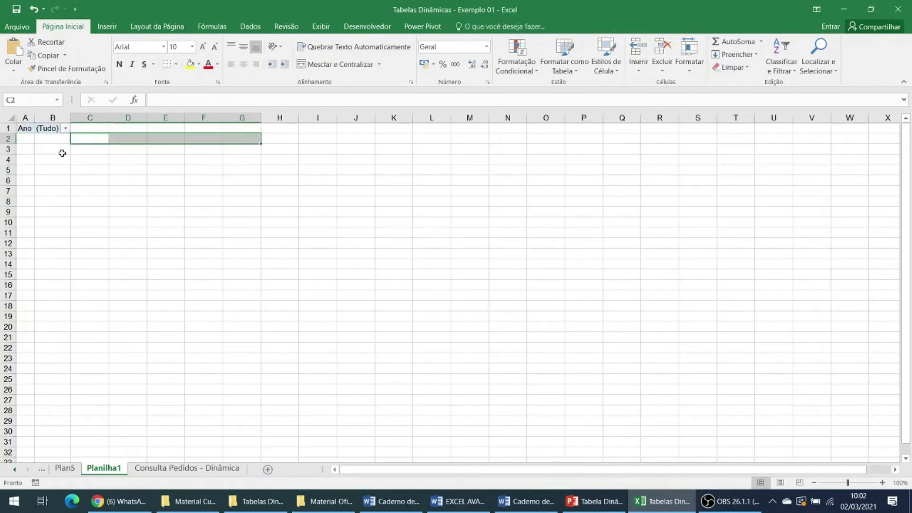
{"action": "left_click_drag", "start_coordinate": [27, 141], "coordinate": [21, 211]}
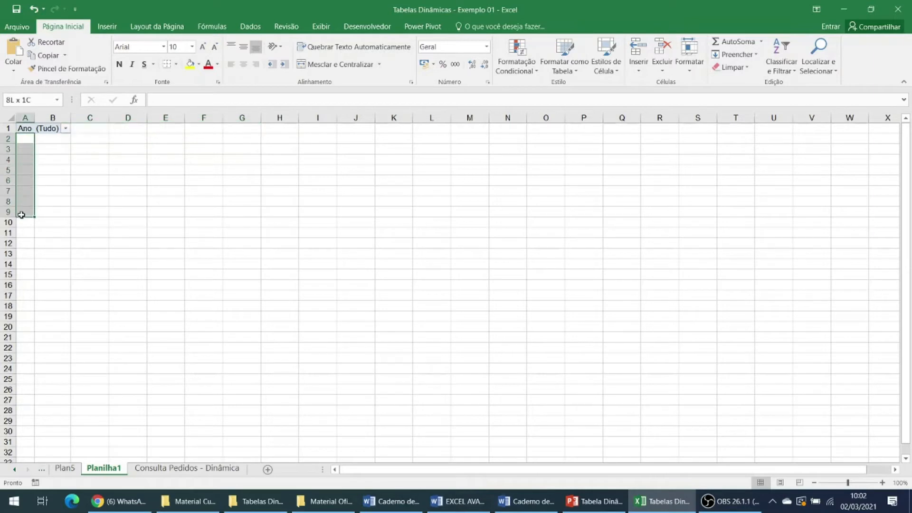
Step: Place the Trimestre field in the PivotTable's rows and look through the year filter and the quarter labels
{"action": "left_click", "coordinate": [46, 129]}
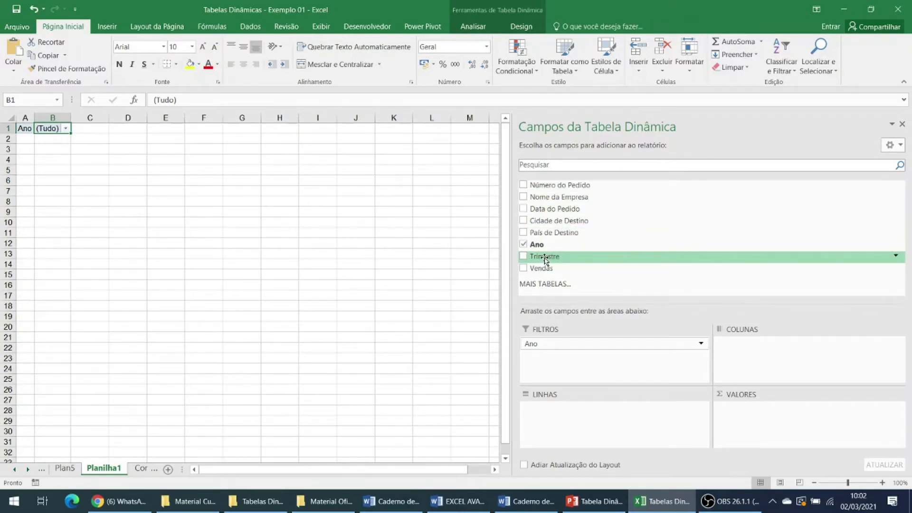
{"action": "left_click_drag", "start_coordinate": [545, 260], "coordinate": [563, 409]}
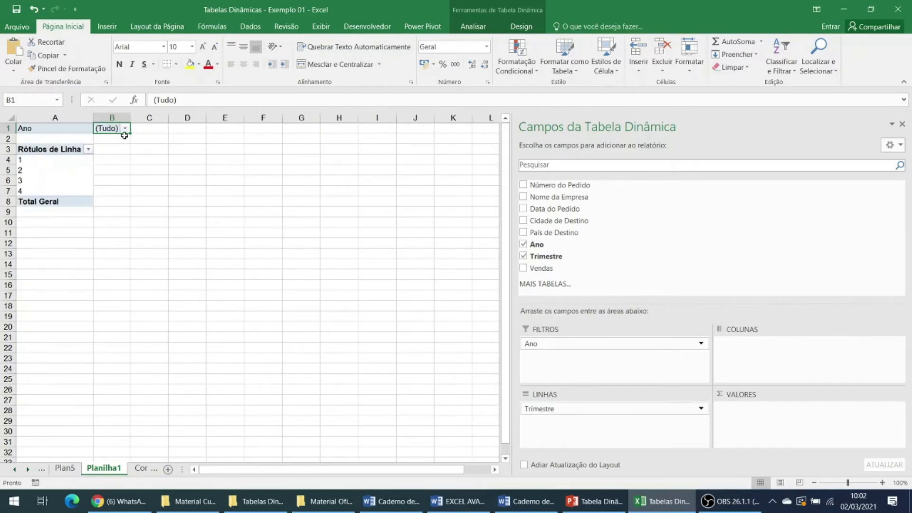
{"action": "left_click", "coordinate": [126, 130]}
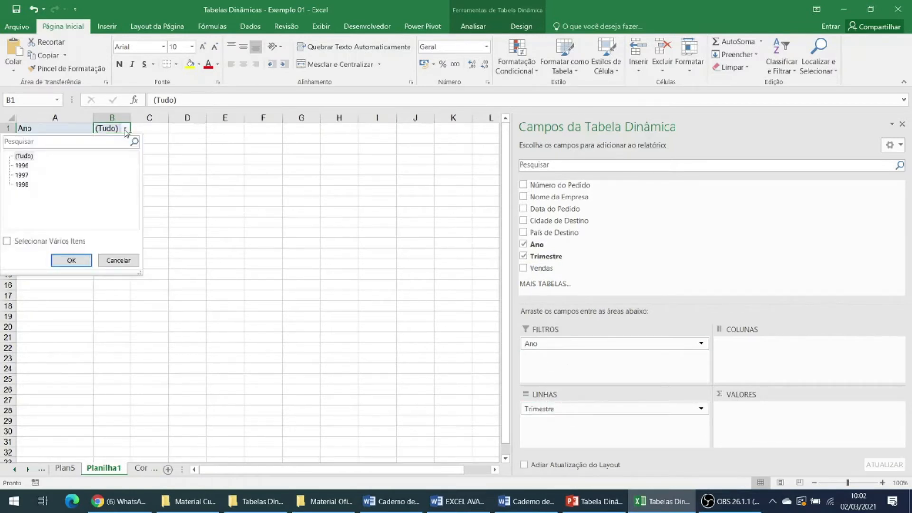
{"action": "left_click", "coordinate": [125, 130]}
{"action": "left_click", "coordinate": [57, 164]}
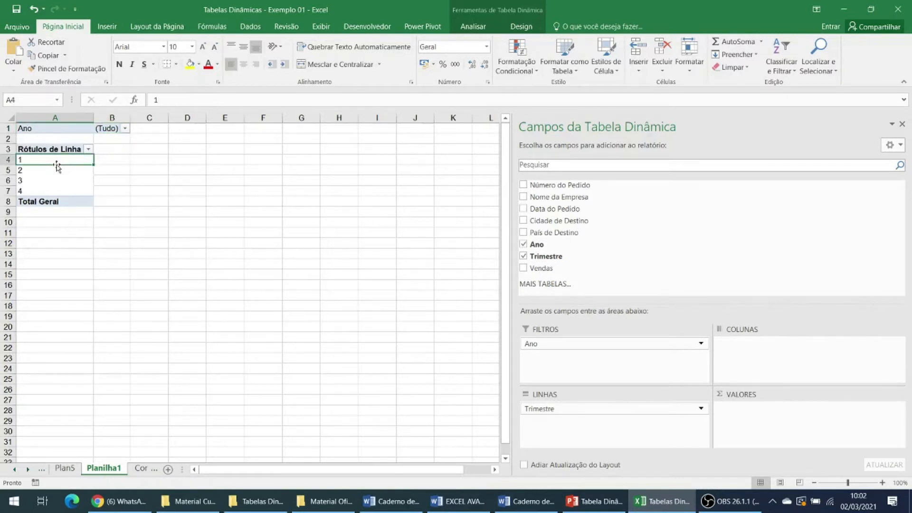
{"action": "left_click", "coordinate": [35, 172]}
{"action": "left_click", "coordinate": [30, 181]}
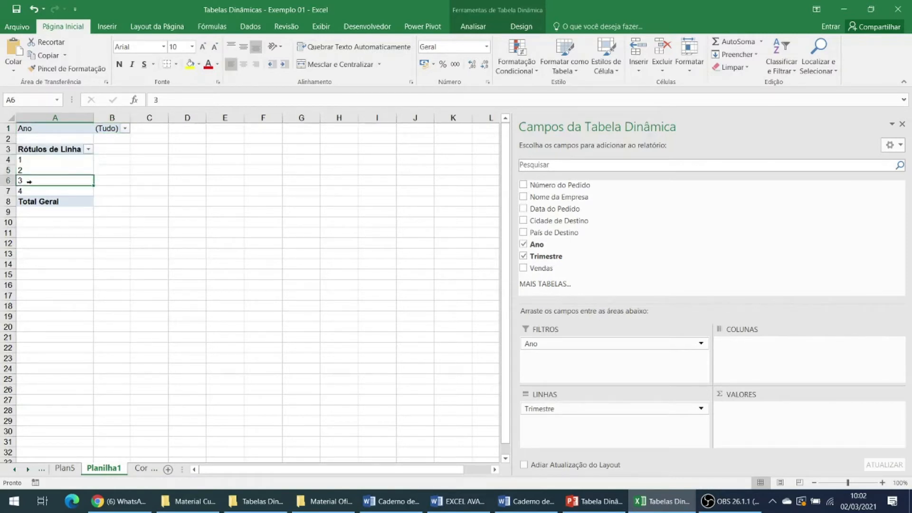
{"action": "left_click", "coordinate": [40, 193]}
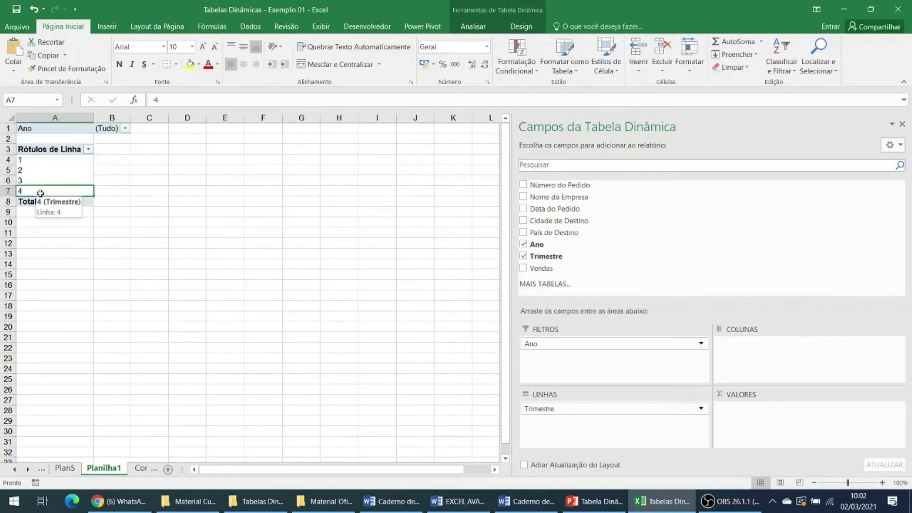
Step: Filter the PivotTable to the year 1997 to review its quarters, and reset the Ano filter to (Tudo)
{"action": "left_click", "coordinate": [125, 130]}
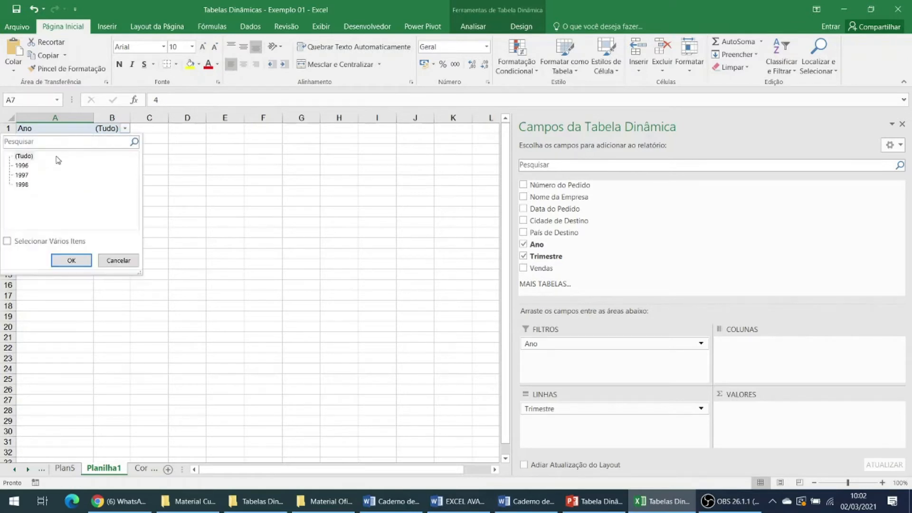
{"action": "left_click", "coordinate": [21, 175]}
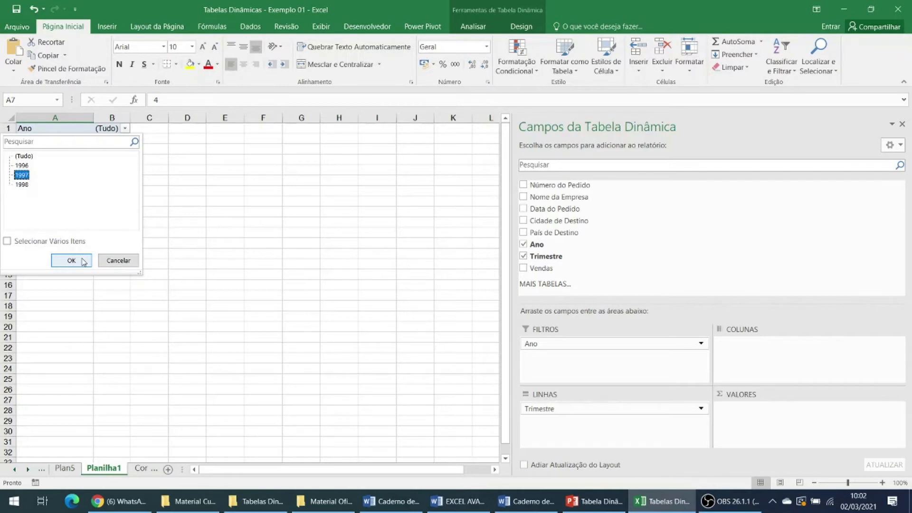
{"action": "left_click", "coordinate": [84, 261]}
{"action": "left_click", "coordinate": [51, 161]}
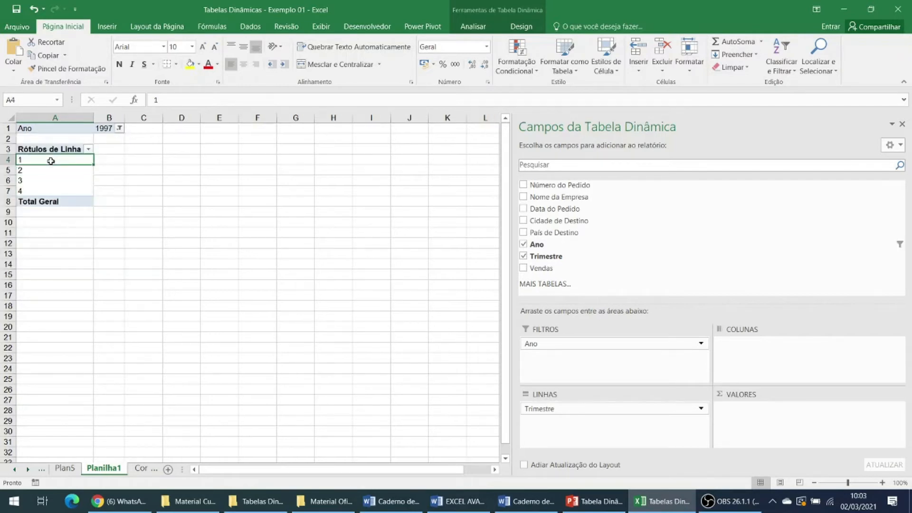
{"action": "left_click", "coordinate": [39, 172]}
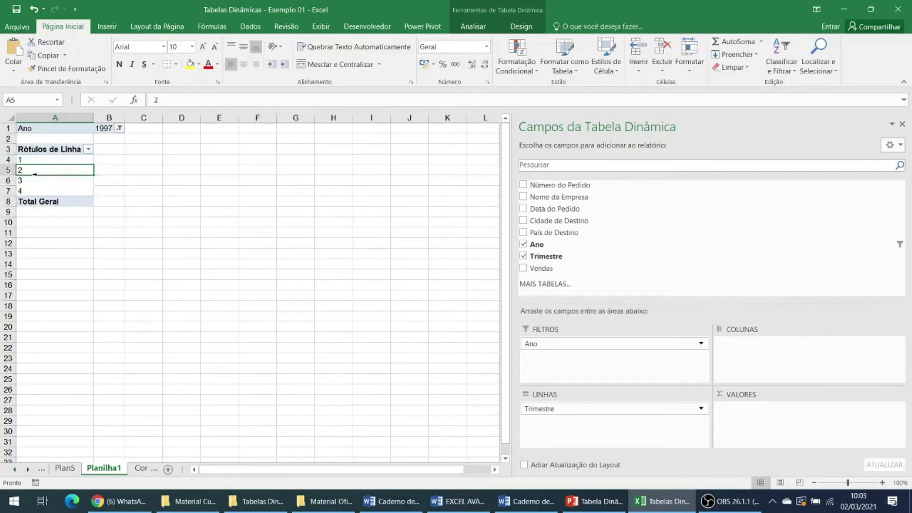
{"action": "left_click", "coordinate": [30, 181]}
{"action": "left_click", "coordinate": [29, 189]}
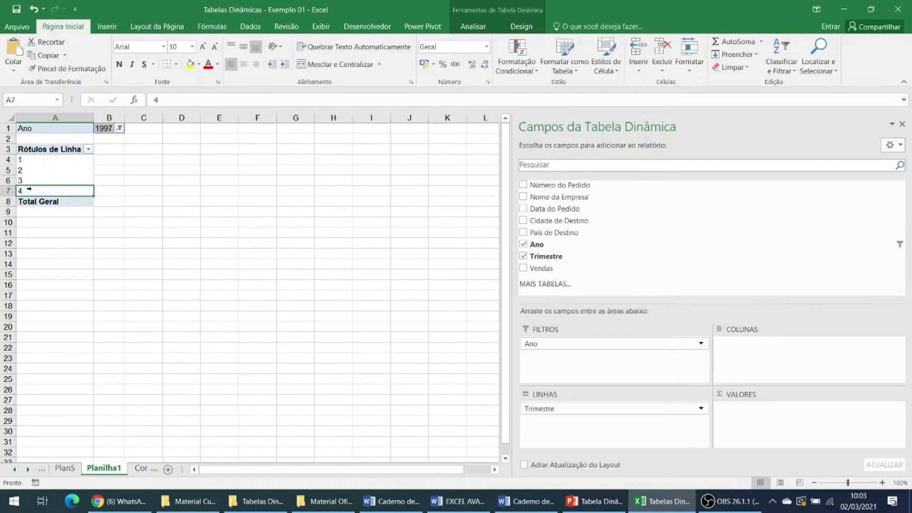
{"action": "left_click", "coordinate": [121, 130]}
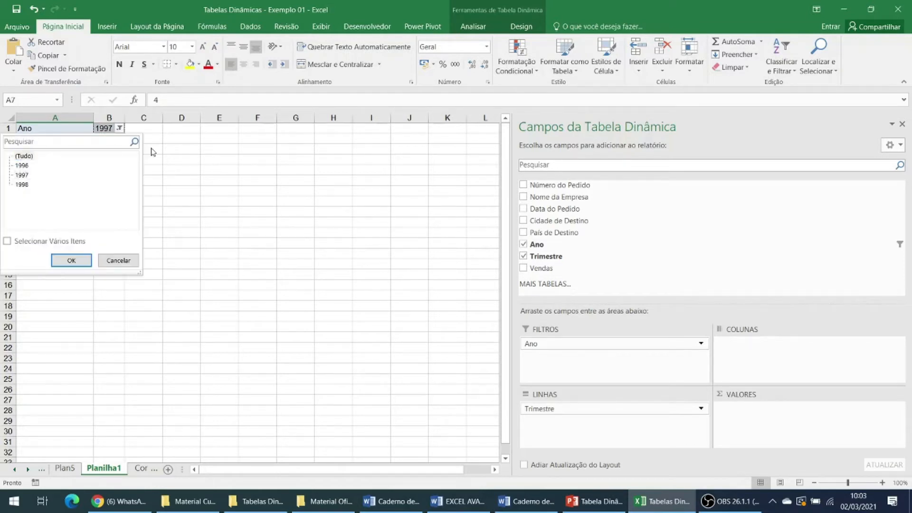
{"action": "left_click", "coordinate": [78, 259]}
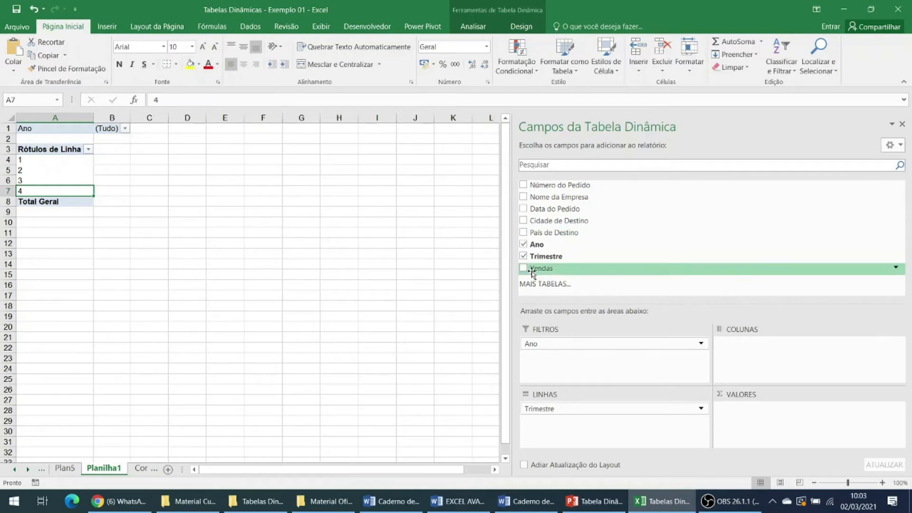
Step: Place País de Destino in the PivotTable's columns and Vendas in its values, resizing the field list to fit
{"action": "left_click_drag", "start_coordinate": [553, 232], "coordinate": [772, 345]}
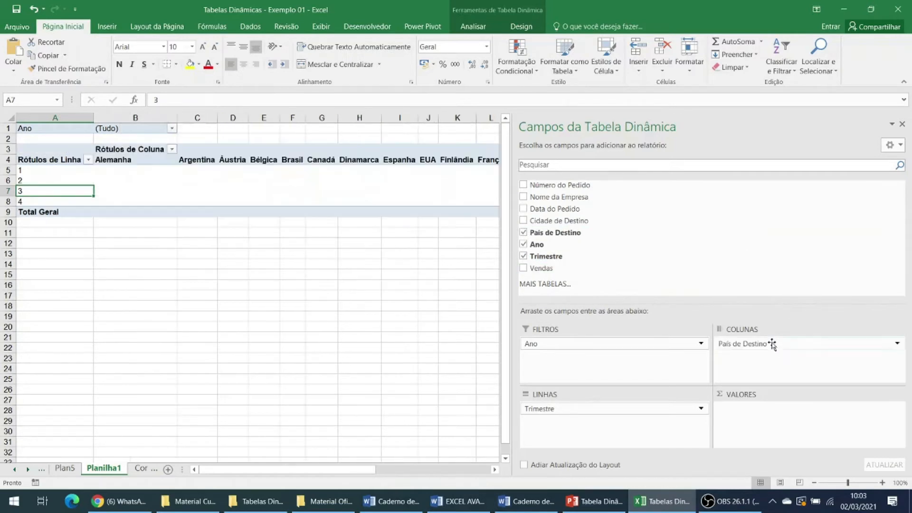
{"action": "left_click_drag", "start_coordinate": [299, 471], "coordinate": [594, 279]}
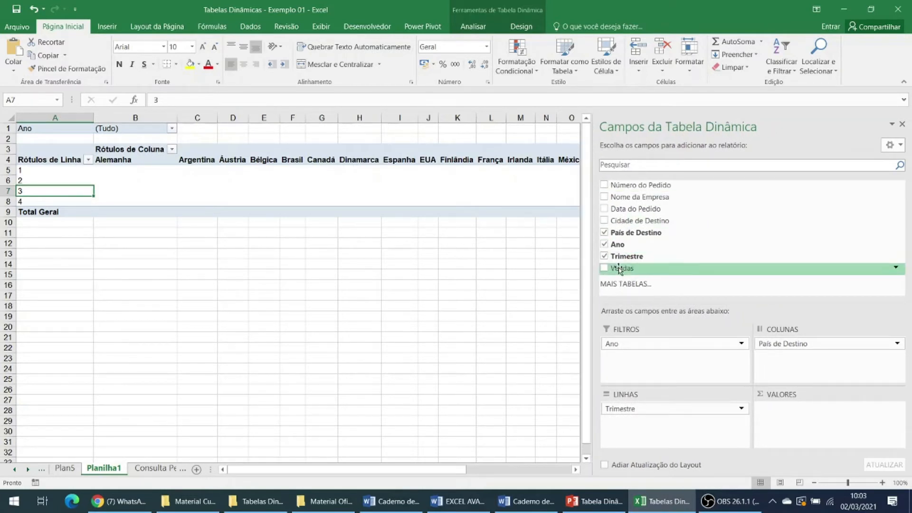
{"action": "left_click_drag", "start_coordinate": [620, 269], "coordinate": [803, 412]}
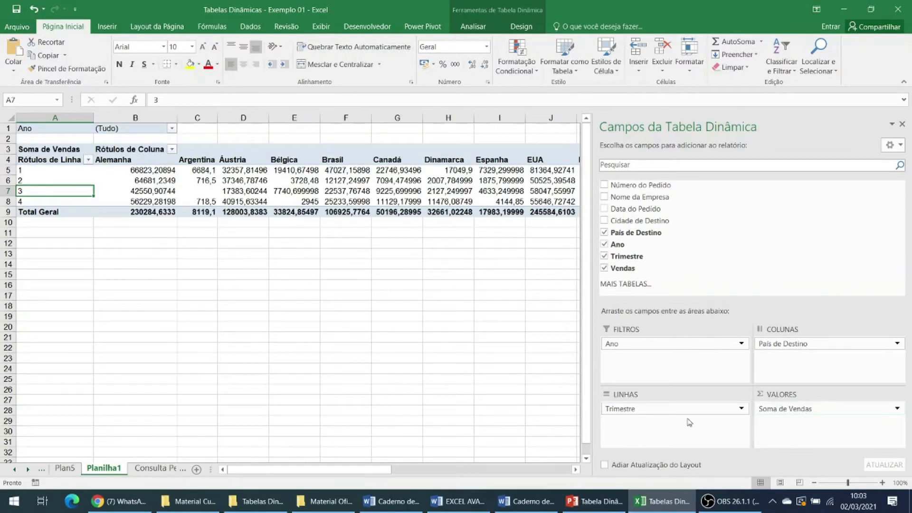
{"action": "left_click_drag", "start_coordinate": [594, 278], "coordinate": [772, 280]}
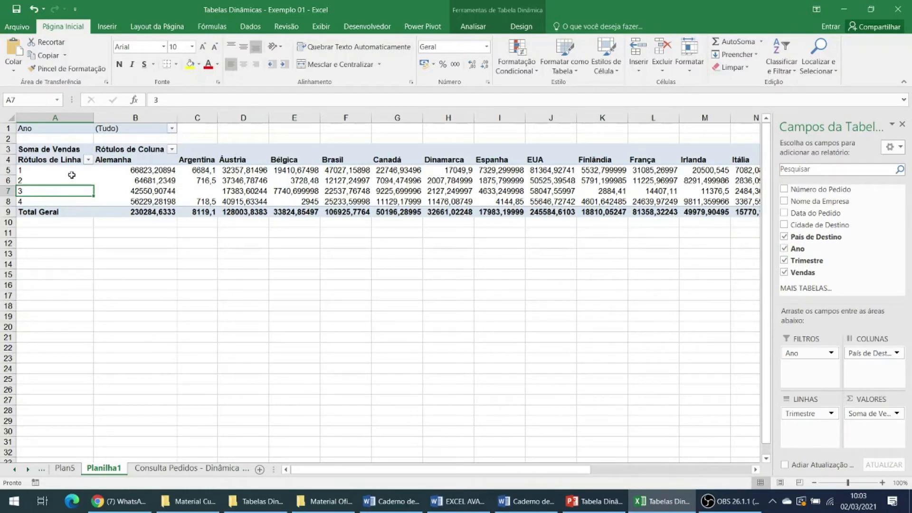
Step: Examine the summed sales per quarter across the destination country columns of the PivotTable
{"action": "left_click", "coordinate": [140, 159]}
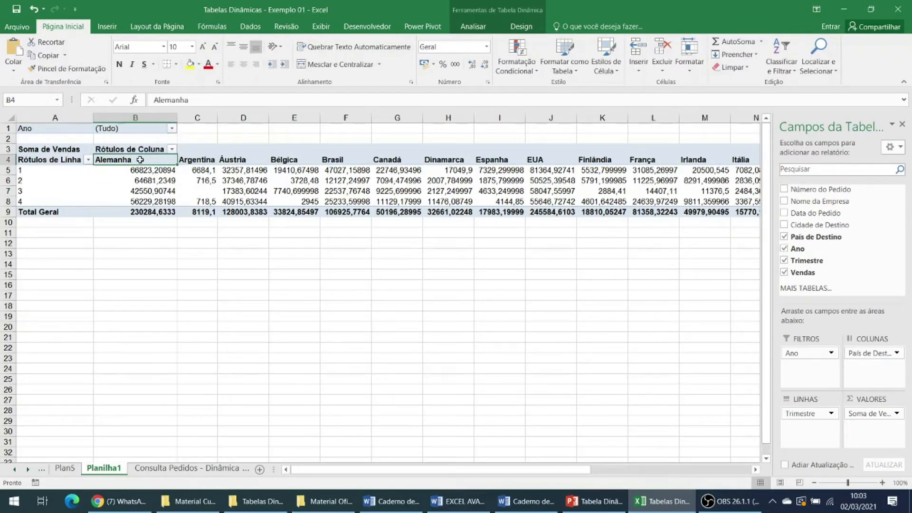
{"action": "left_click", "coordinate": [213, 190]}
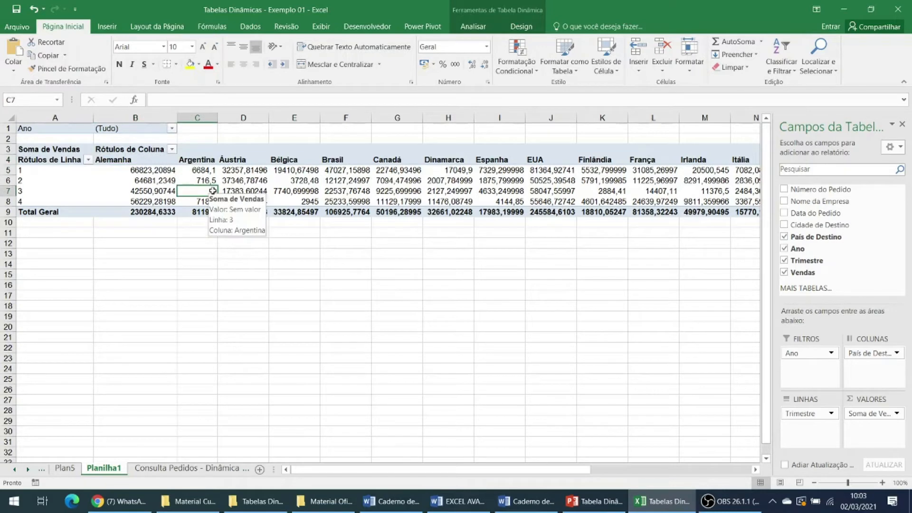
{"action": "scroll", "coordinate": [554, 450], "scroll_direction": "right", "scroll_amount": 5}
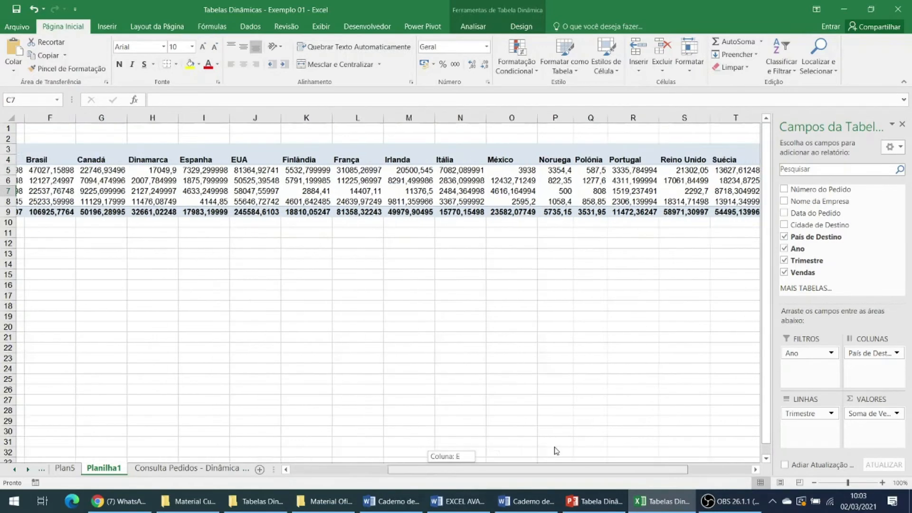
Step: Examine Áustria's first-quarter and total sales, then the Total Geral column across the quarters in the PivotTable
{"action": "scroll", "coordinate": [473, 451], "scroll_direction": "left", "scroll_amount": 5}
{"action": "left_click", "coordinate": [200, 170]}
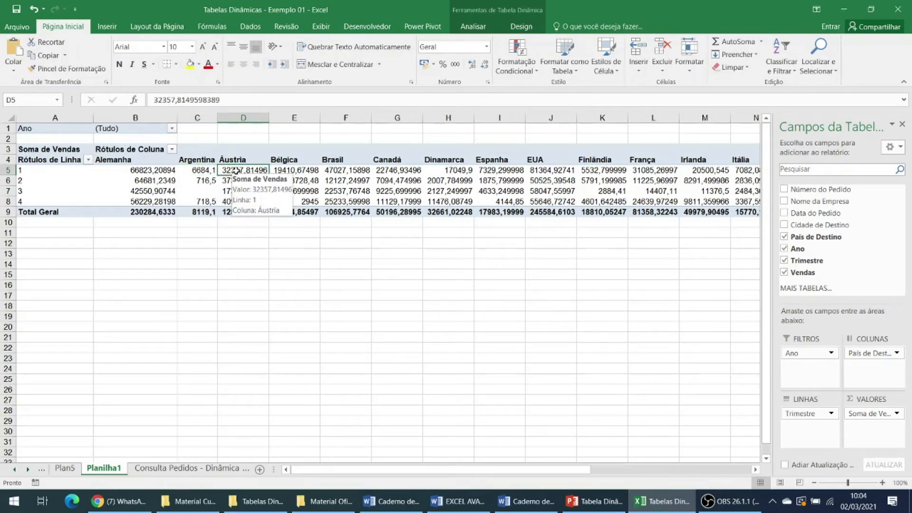
{"action": "left_click", "coordinate": [236, 213]}
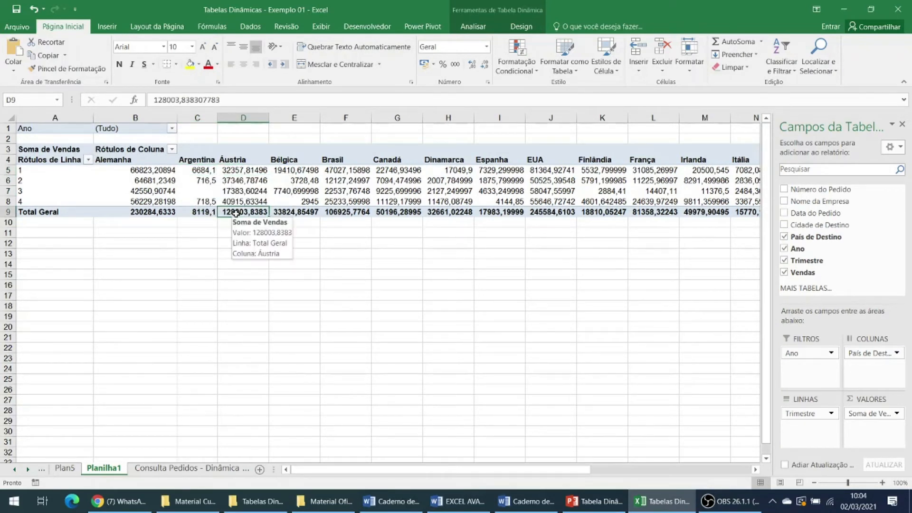
{"action": "left_click_drag", "start_coordinate": [435, 470], "coordinate": [604, 465]}
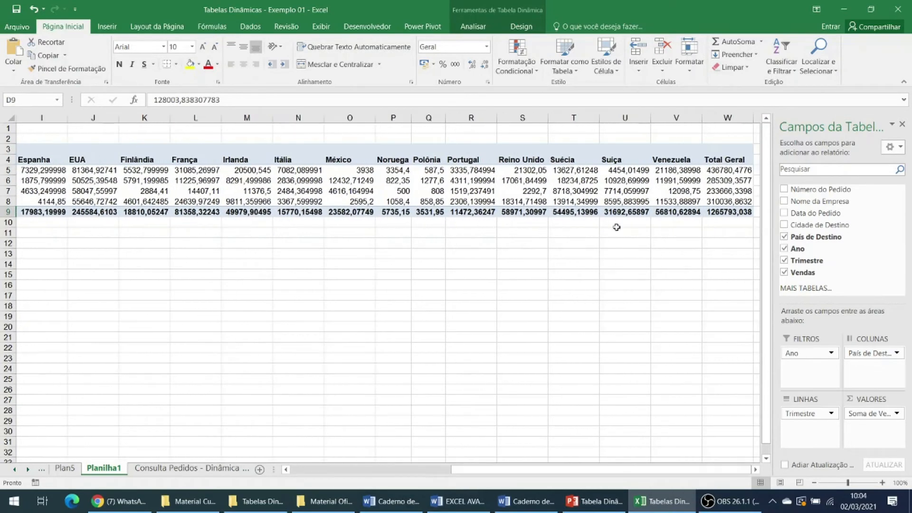
{"action": "left_click", "coordinate": [728, 170]}
{"action": "left_click", "coordinate": [734, 181]}
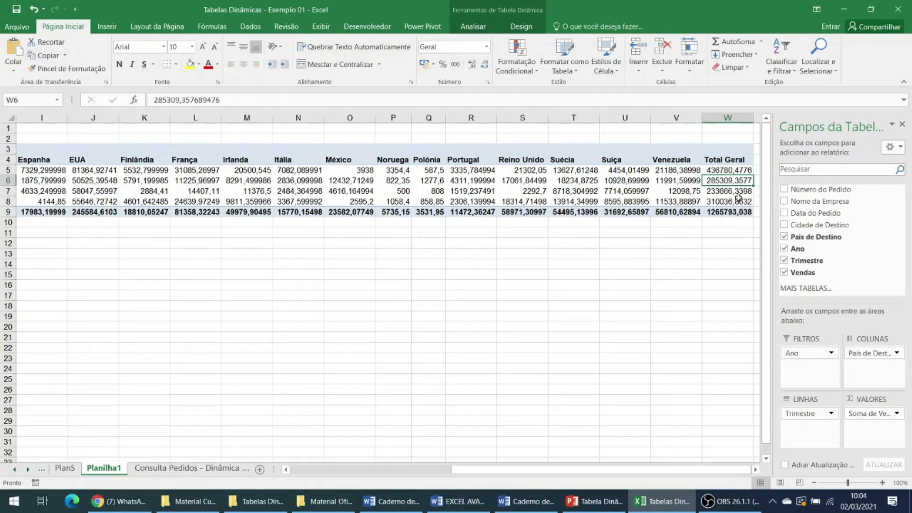
{"action": "left_click", "coordinate": [732, 212]}
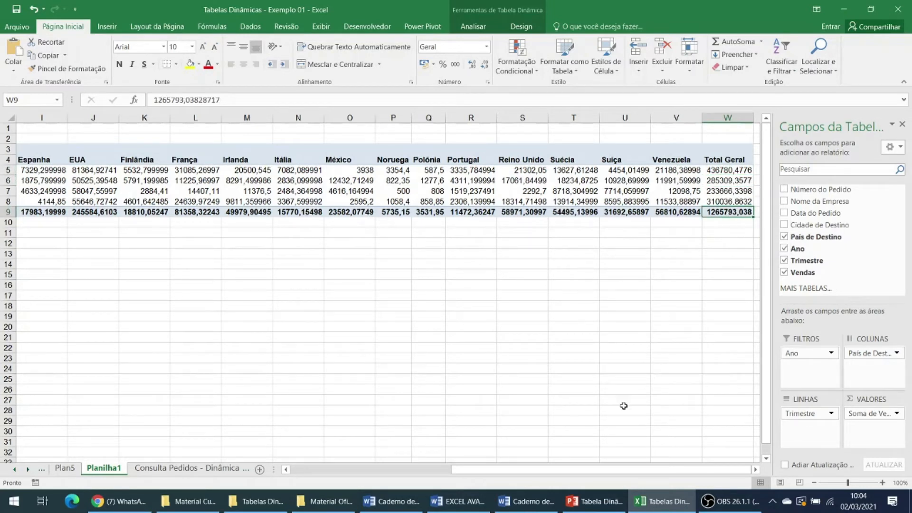
{"action": "left_click_drag", "start_coordinate": [591, 469], "coordinate": [309, 506]}
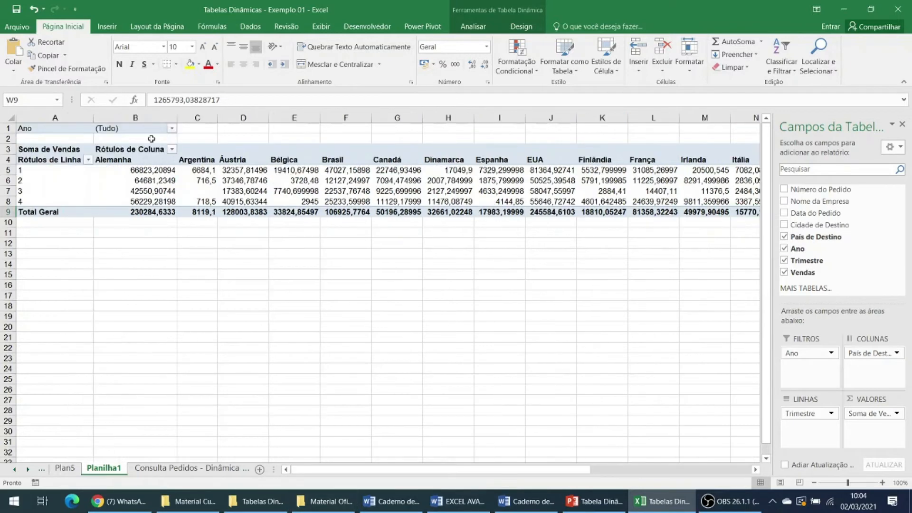
Step: Filter the PivotTable to 1997 to review sales by country, and set the Ano filter back to (Tudo)
{"action": "left_click", "coordinate": [171, 129]}
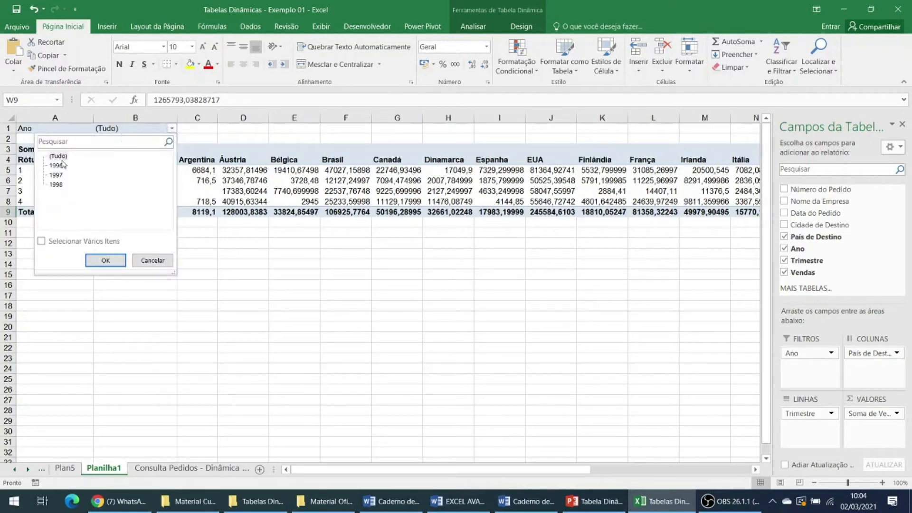
{"action": "left_click", "coordinate": [56, 175]}
{"action": "left_click", "coordinate": [123, 259]}
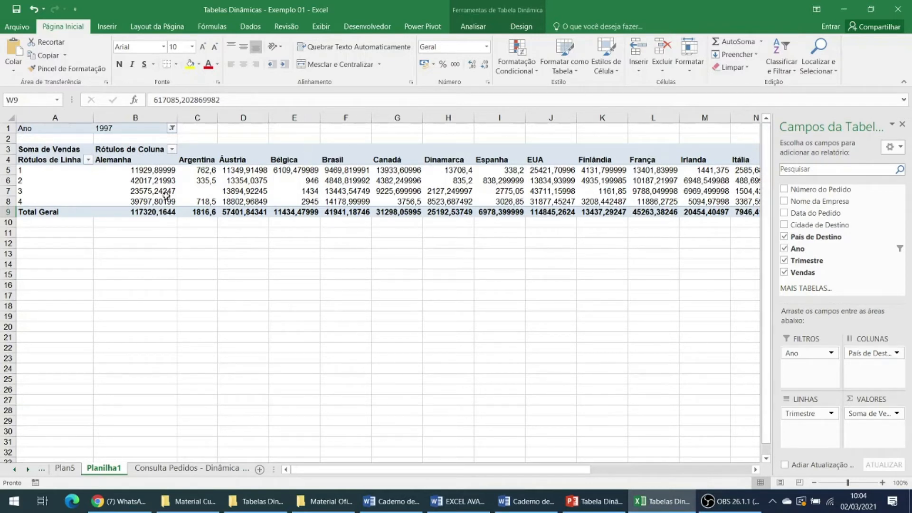
{"action": "left_click", "coordinate": [172, 129]}
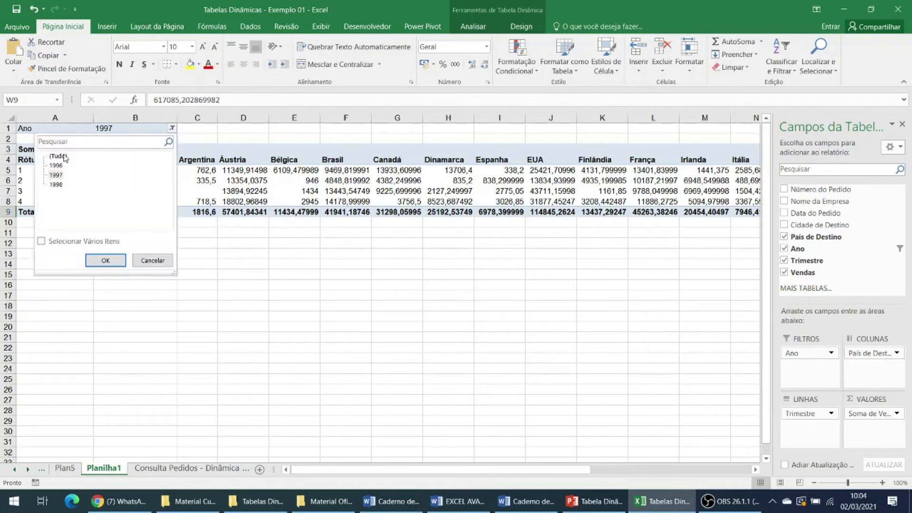
{"action": "left_click", "coordinate": [109, 259]}
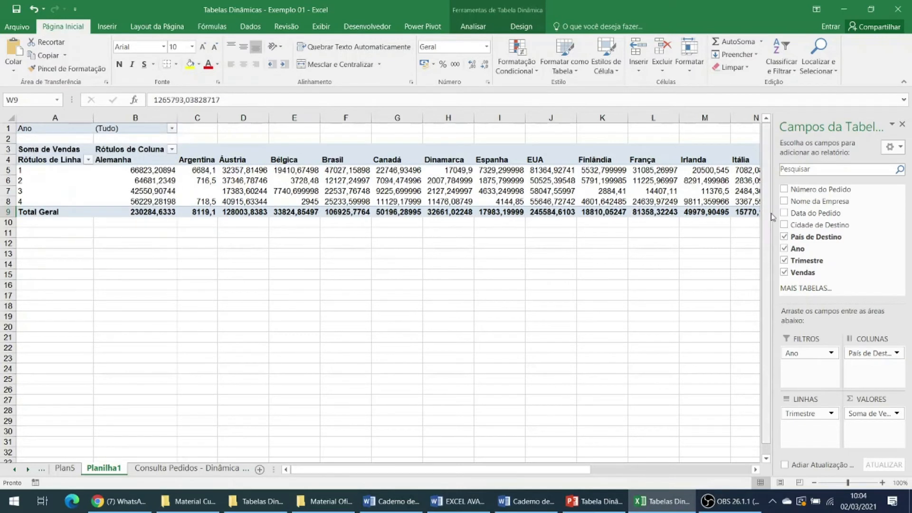
Step: Widen the field list and swap the layout, placing Trimestre in the PivotTable's columns and País de Destino in its rows
{"action": "left_click", "coordinate": [763, 385]}
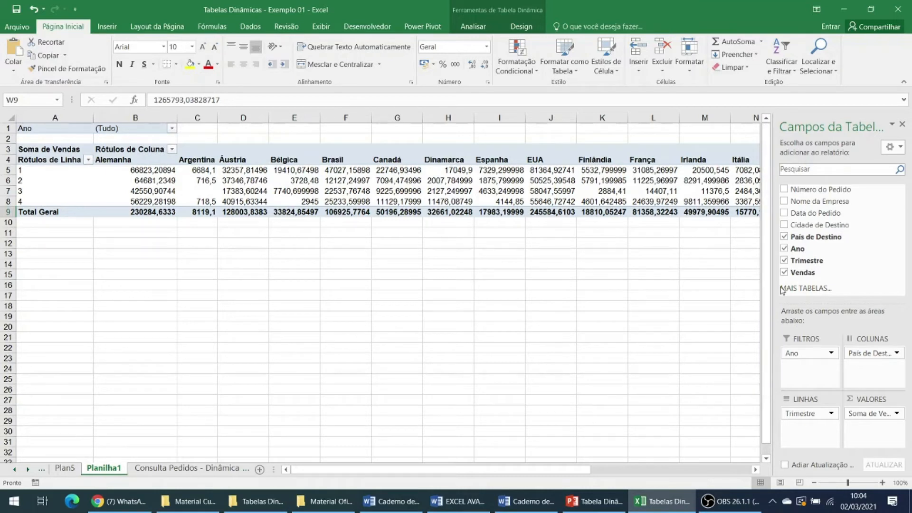
{"action": "left_click_drag", "start_coordinate": [771, 282], "coordinate": [581, 290]}
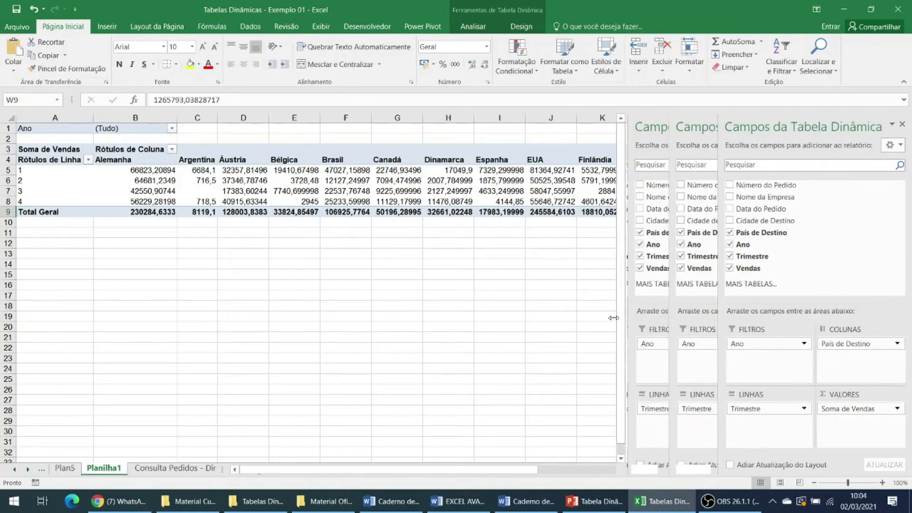
{"action": "left_click_drag", "start_coordinate": [775, 343], "coordinate": [674, 202]}
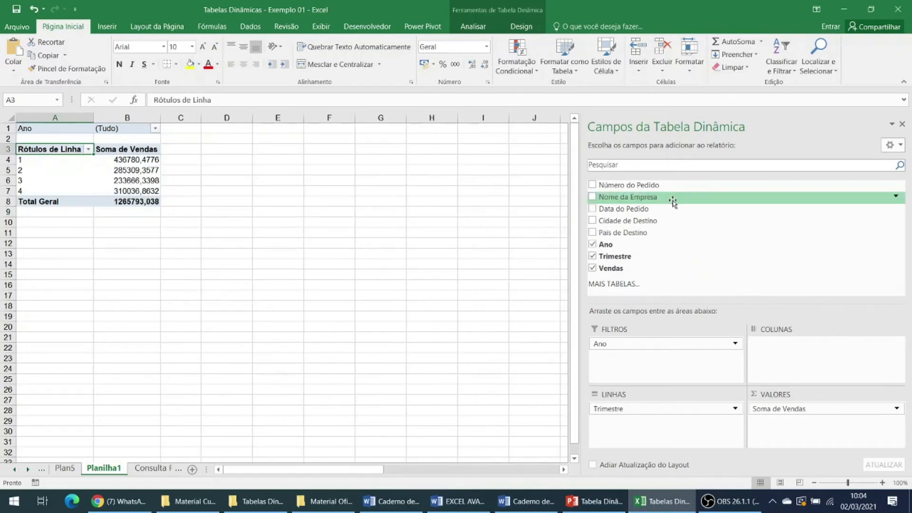
{"action": "left_click_drag", "start_coordinate": [612, 409], "coordinate": [774, 345]}
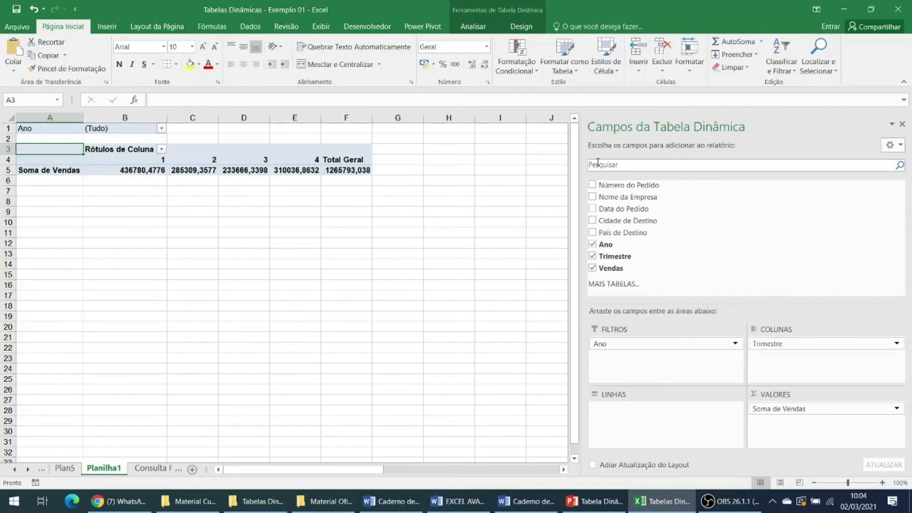
{"action": "left_click_drag", "start_coordinate": [626, 235], "coordinate": [627, 407]}
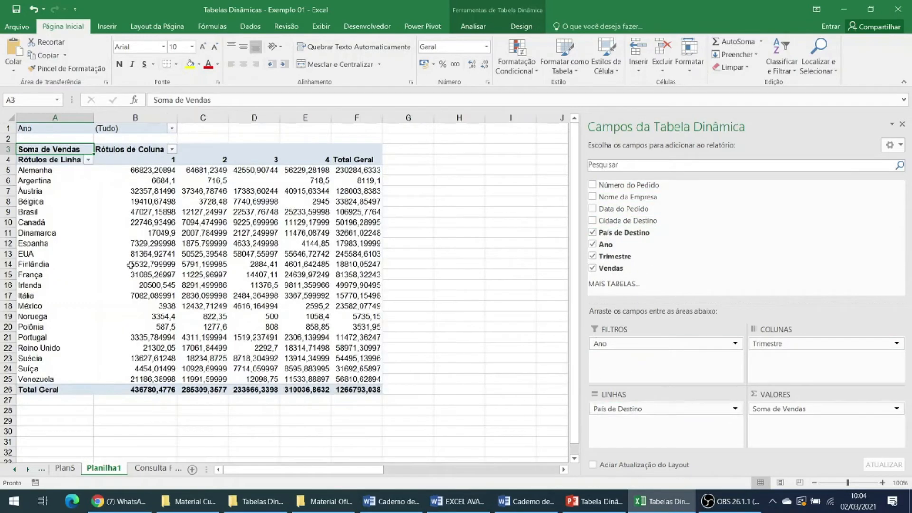
Step: Apply all borders to the whole PivotTable range A3:F26
{"action": "mouse_move", "coordinate": [130, 265]}
{"action": "left_click_drag", "start_coordinate": [71, 149], "coordinate": [369, 386]}
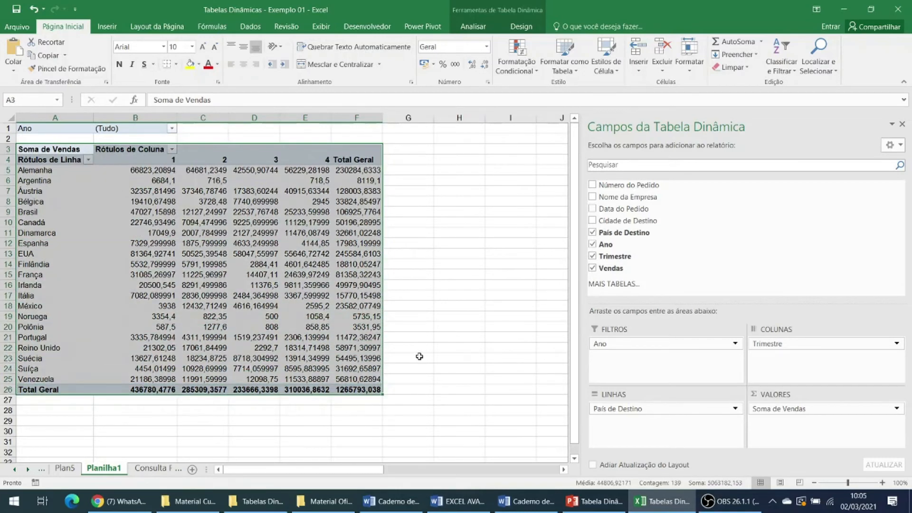
{"action": "left_click", "coordinate": [420, 356]}
{"action": "left_click", "coordinate": [242, 178]}
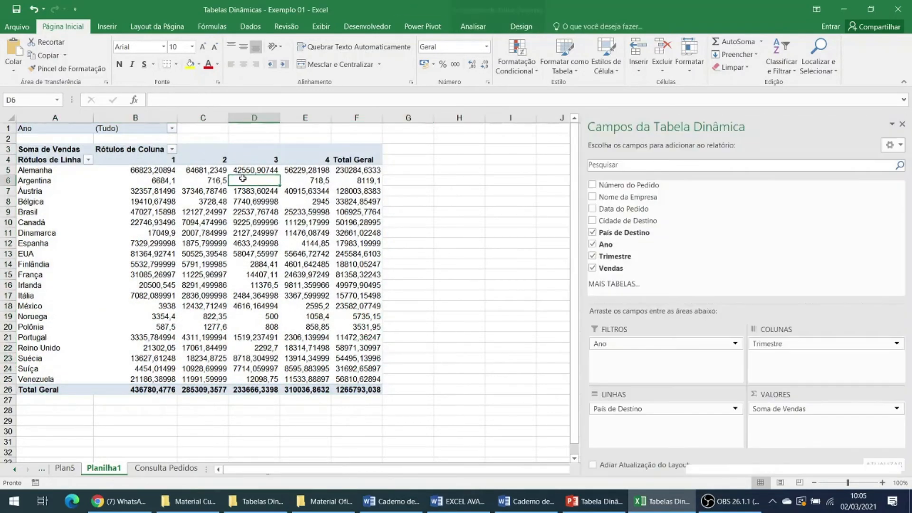
{"action": "left_click_drag", "start_coordinate": [55, 151], "coordinate": [371, 391]}
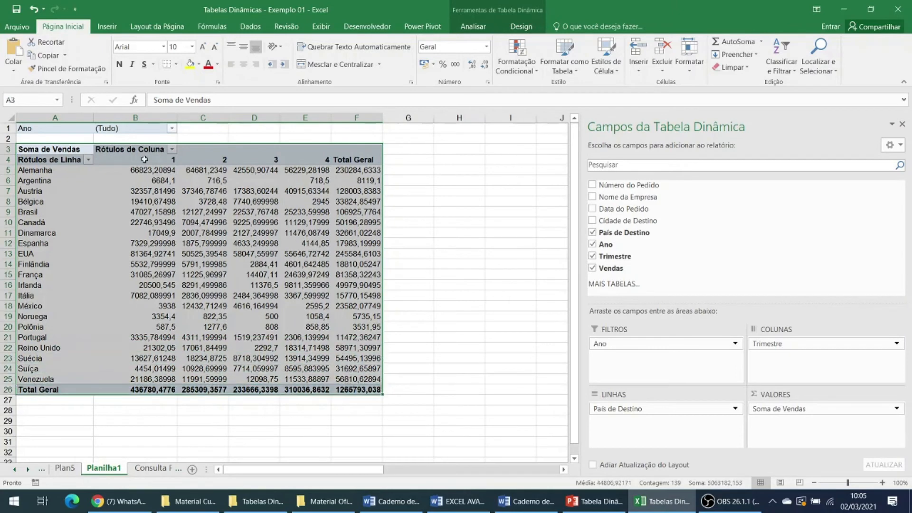
{"action": "left_click", "coordinate": [176, 65]}
{"action": "left_click", "coordinate": [185, 153]}
Step: Format the PivotTable's sales values B5:F26 as Contábil in R$ and autofit columns D, E and F
{"action": "left_click_drag", "start_coordinate": [167, 175], "coordinate": [365, 387]}
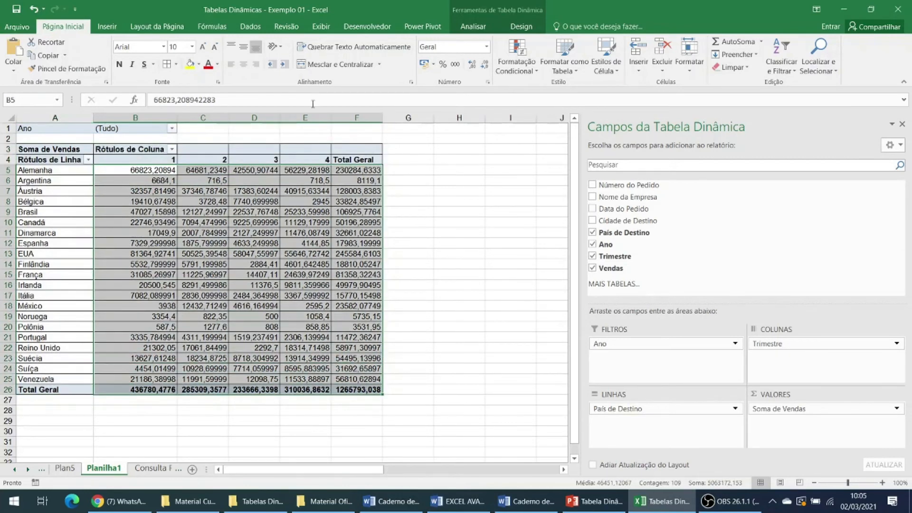
{"action": "left_click", "coordinate": [424, 66]}
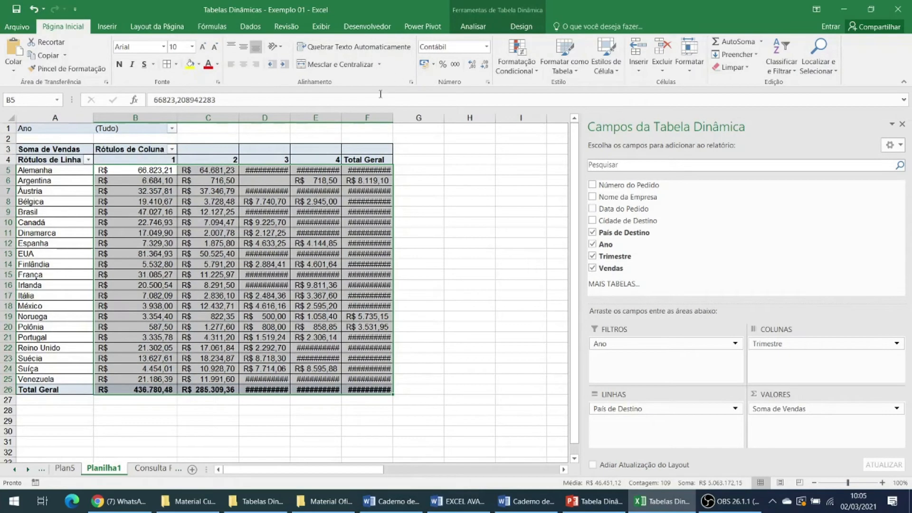
{"action": "double_click", "coordinate": [394, 119]}
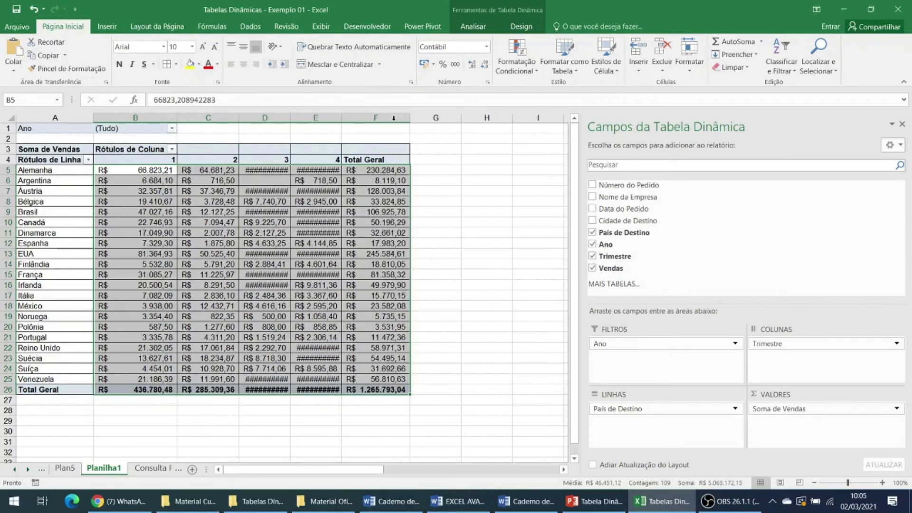
{"action": "double_click", "coordinate": [341, 117]}
{"action": "double_click", "coordinate": [290, 118]}
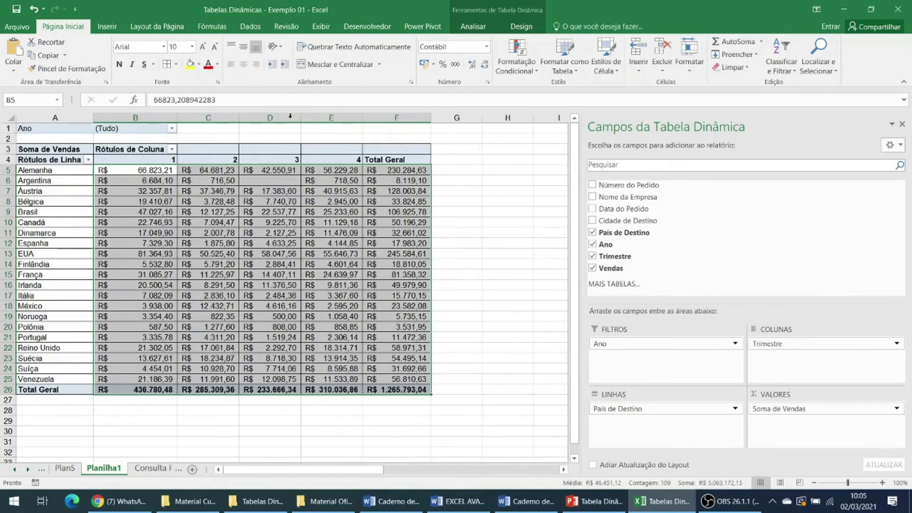
Step: Filter the PivotTable to the year 1998 and check it against the source orders on the Consulta Pedidos - Dinâmica sheet
{"action": "left_click", "coordinate": [172, 129]}
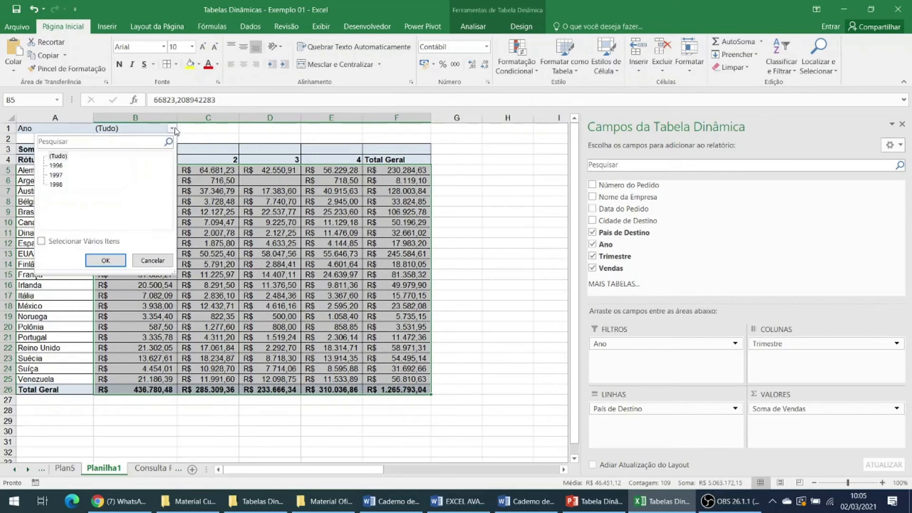
{"action": "left_click", "coordinate": [57, 184]}
{"action": "left_click", "coordinate": [106, 261]}
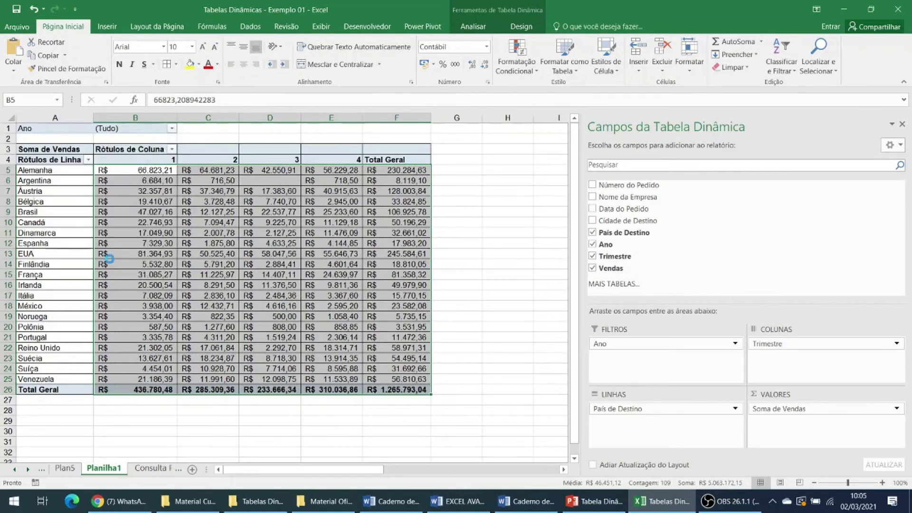
{"action": "left_click", "coordinate": [437, 208]}
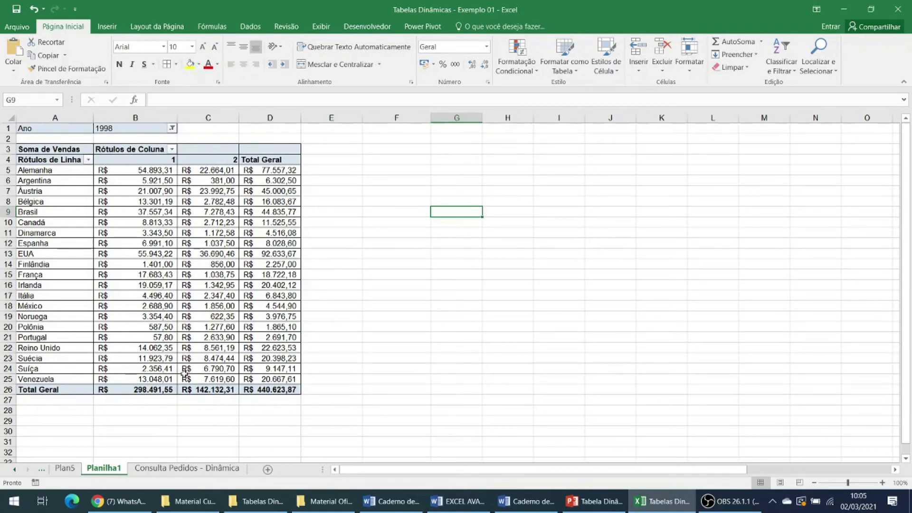
{"action": "left_click", "coordinate": [210, 469]}
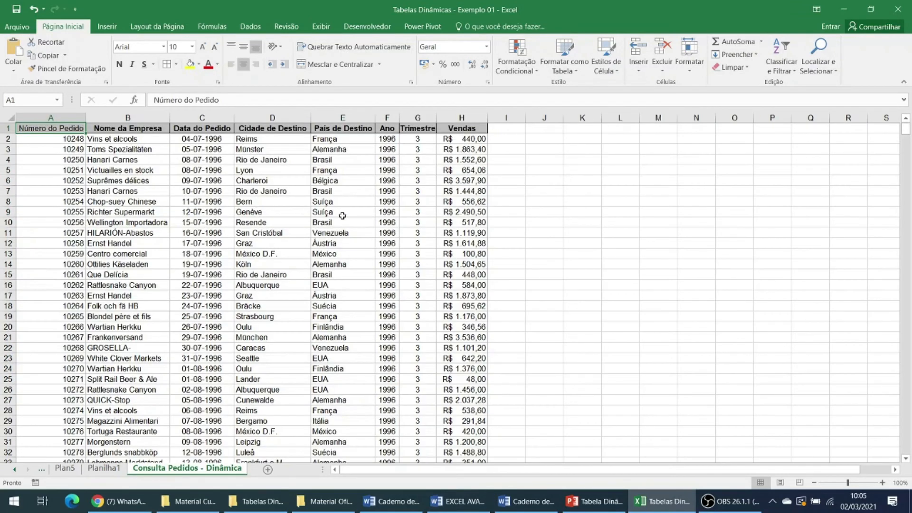
{"action": "left_click", "coordinate": [109, 470]}
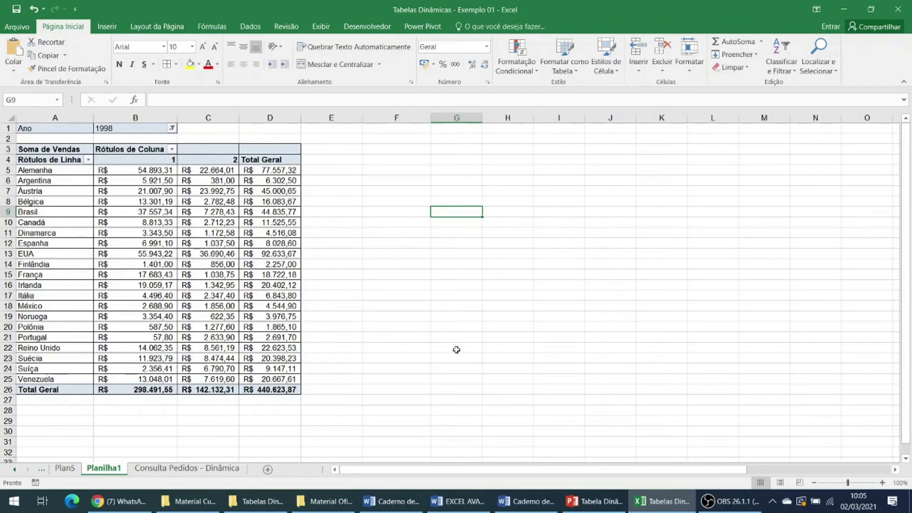
Step: Look through the analysis and design tools available for the PivotTable
{"action": "left_click", "coordinate": [217, 232]}
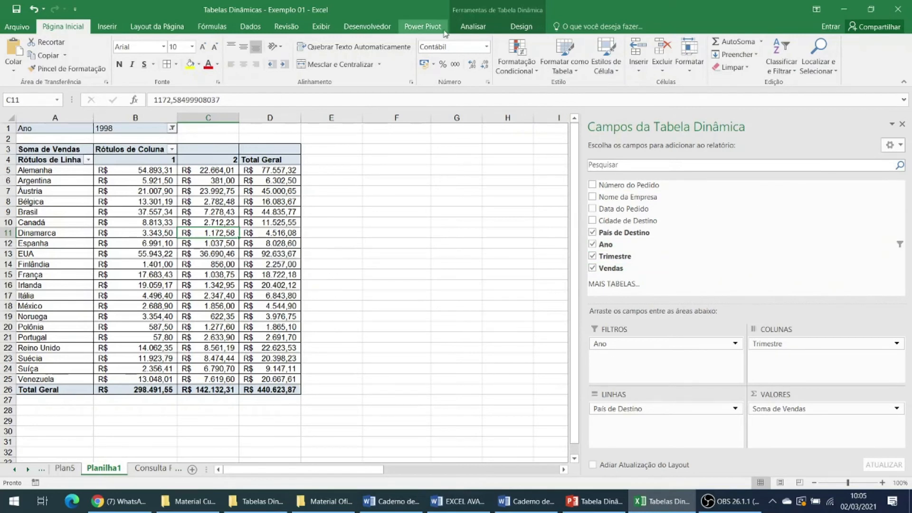
{"action": "left_click", "coordinate": [481, 25]}
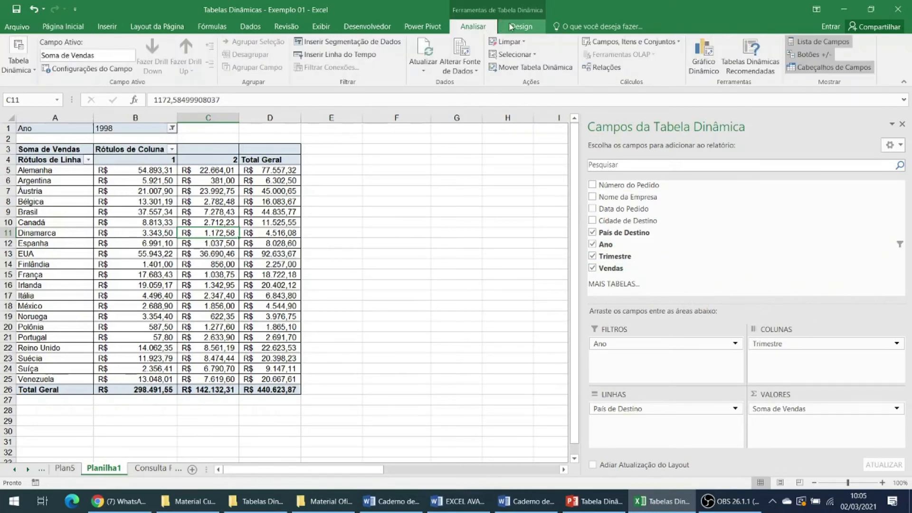
{"action": "left_click", "coordinate": [509, 26]}
{"action": "left_click", "coordinate": [478, 30]}
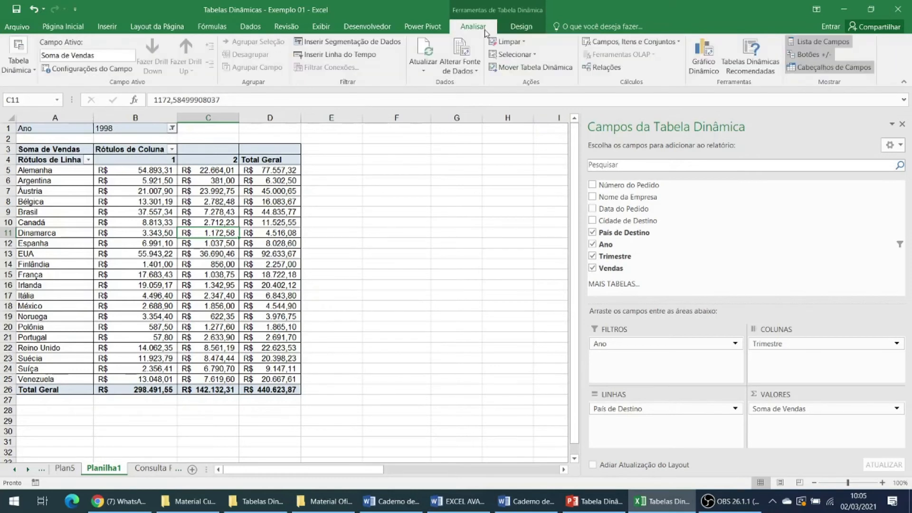
{"action": "left_click", "coordinate": [521, 27]}
{"action": "left_click", "coordinate": [480, 28]}
{"action": "left_click", "coordinate": [523, 28]}
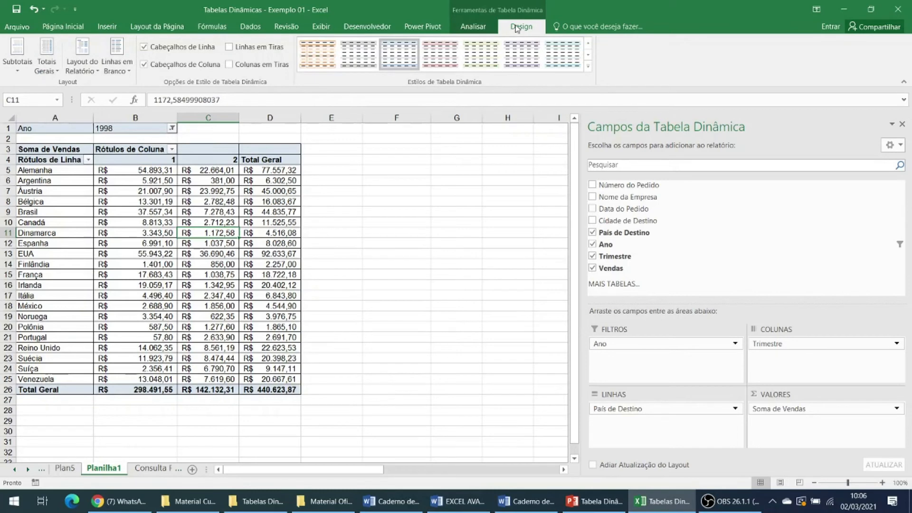
Step: Try a light orange and a black-and-green style on the PivotTable, and apply the medium style with teal headers
{"action": "left_click", "coordinate": [333, 55]}
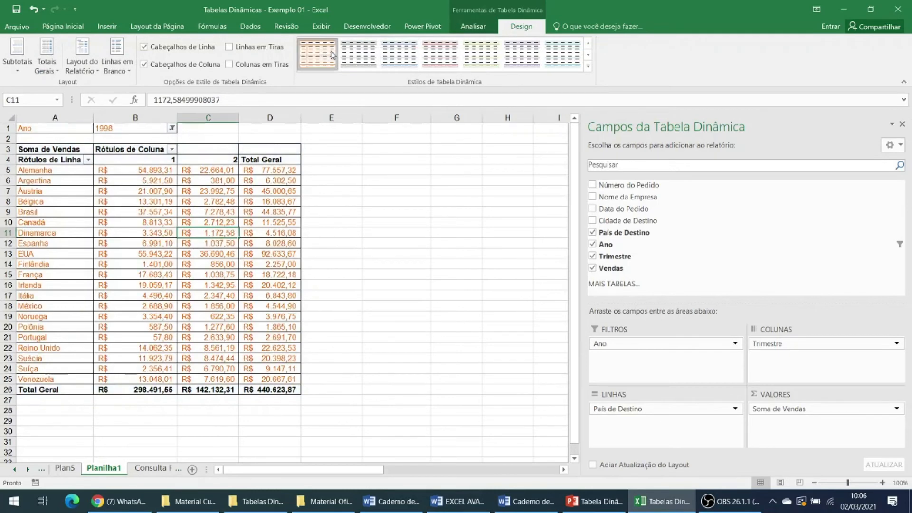
{"action": "left_click", "coordinate": [588, 65]}
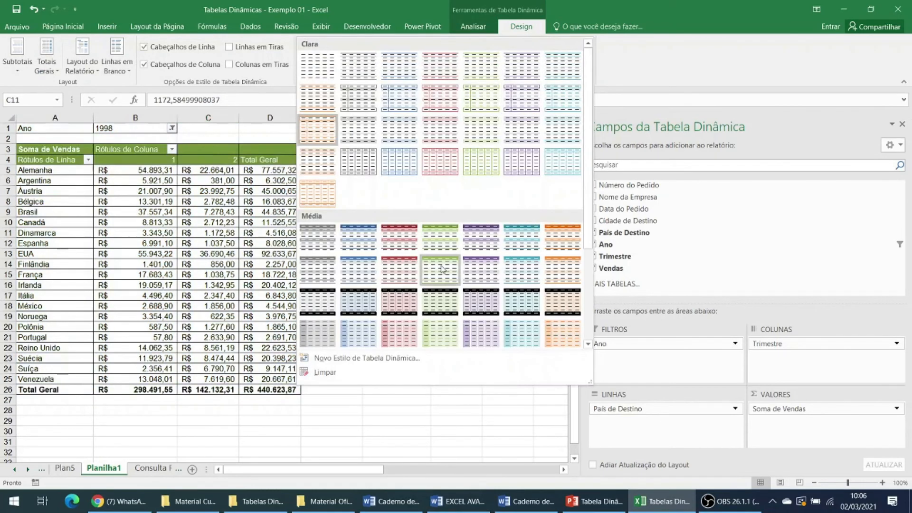
{"action": "left_click", "coordinate": [435, 300]}
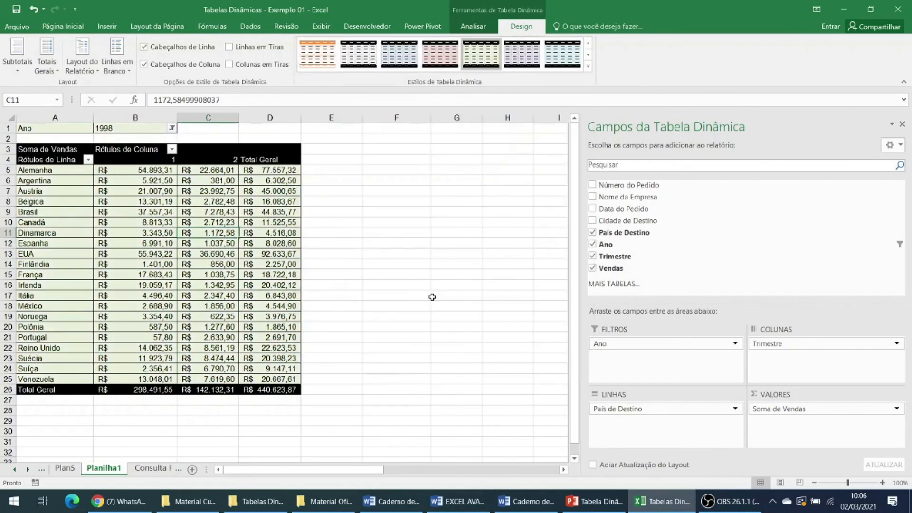
{"action": "left_click", "coordinate": [589, 66]}
{"action": "left_click", "coordinate": [514, 262]}
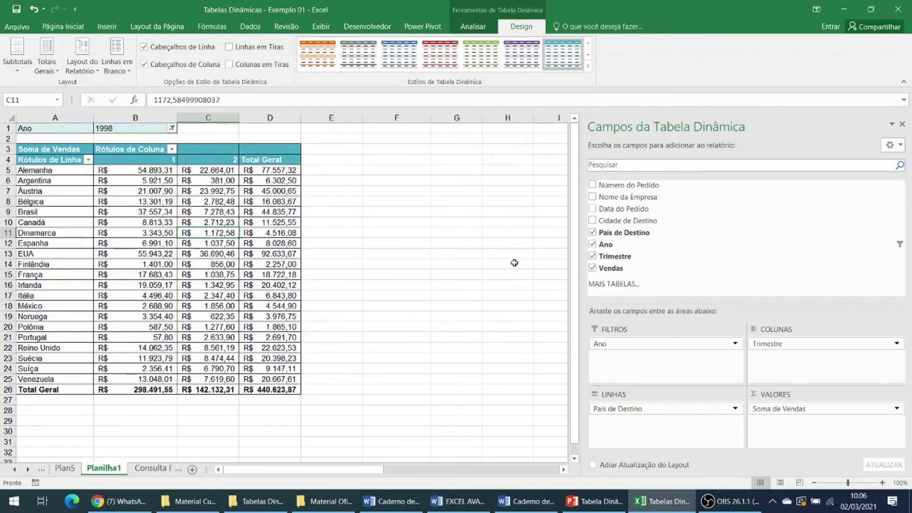
Step: Turn on banded rows and banded columns for the PivotTable's style
{"action": "left_click", "coordinate": [257, 48]}
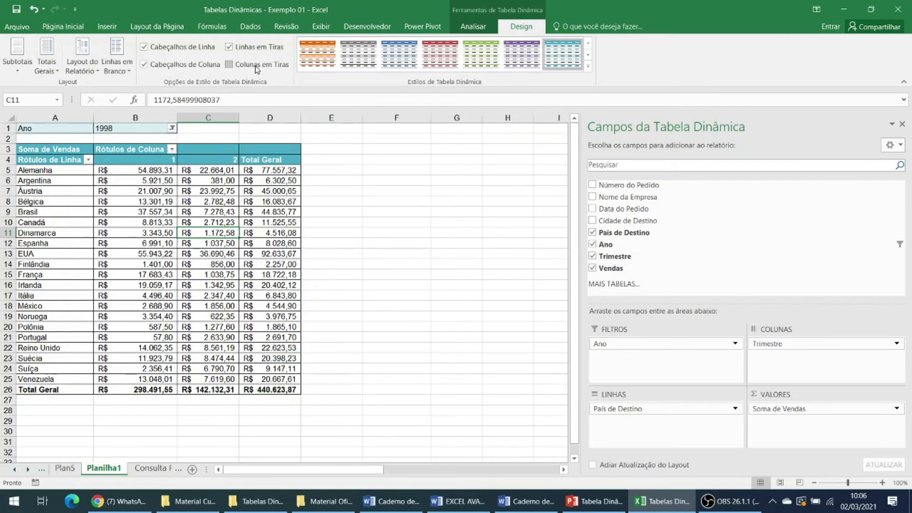
{"action": "left_click", "coordinate": [257, 66]}
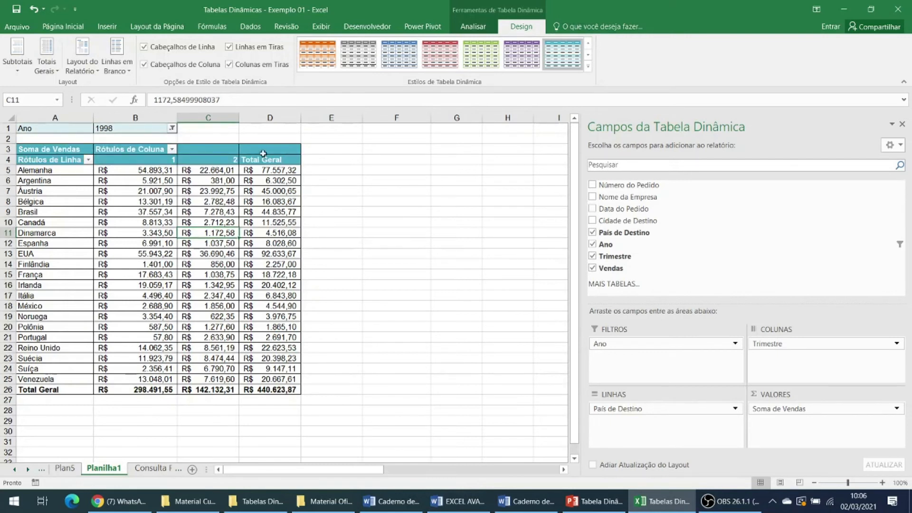
{"action": "left_click", "coordinate": [80, 32]}
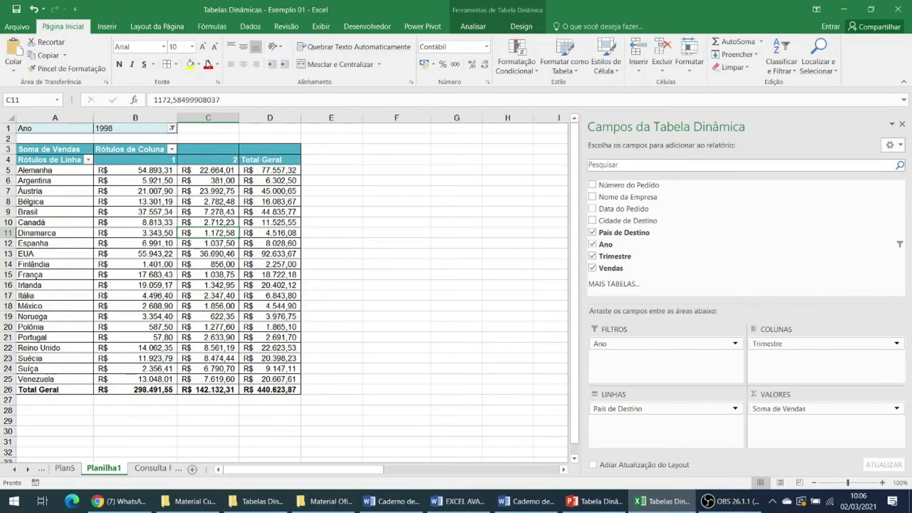
{"action": "left_click", "coordinate": [522, 27]}
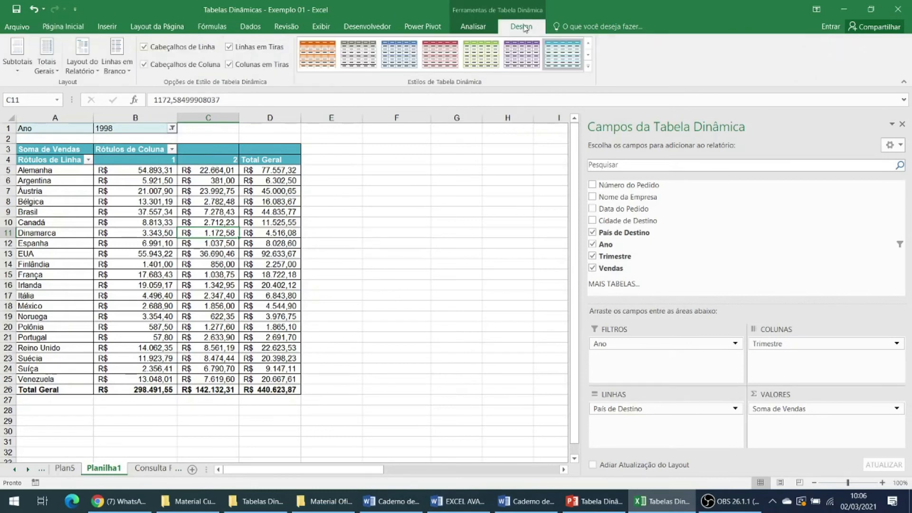
Step: Check the PivotTable's data source range and look at the source orders on the Consulta Pedidos - Dinâmica sheet
{"action": "left_click", "coordinate": [471, 29]}
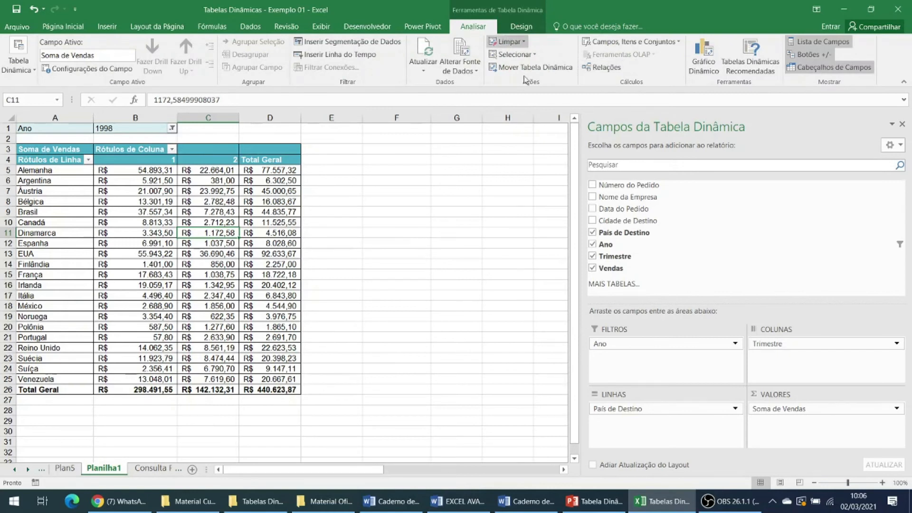
{"action": "left_click", "coordinate": [460, 56]}
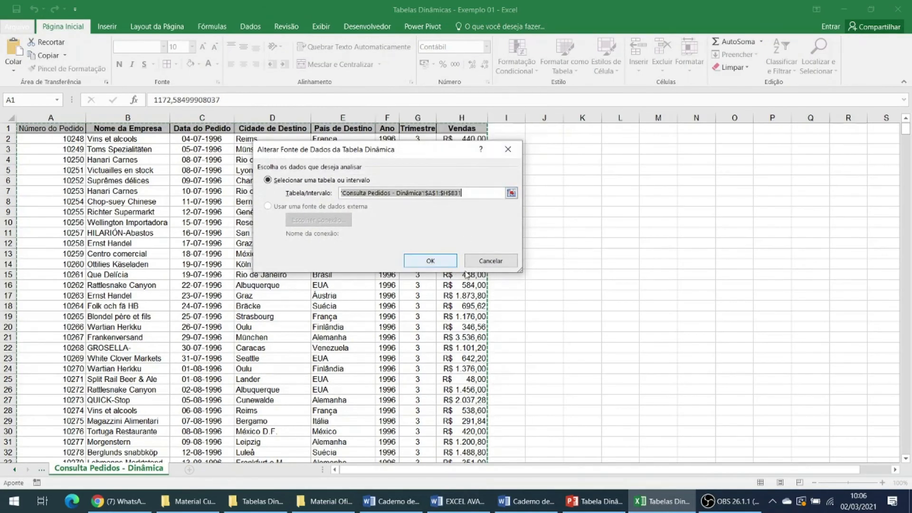
{"action": "left_click", "coordinate": [491, 259]}
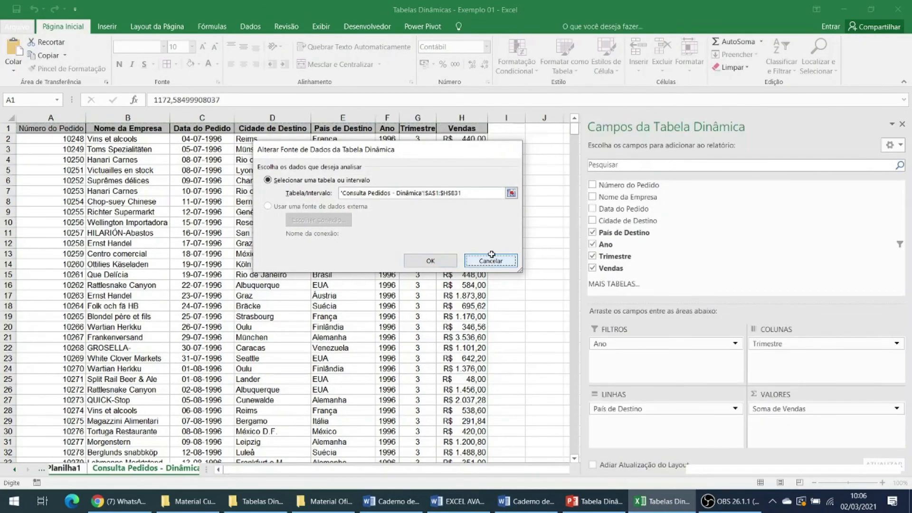
{"action": "left_click", "coordinate": [475, 28]}
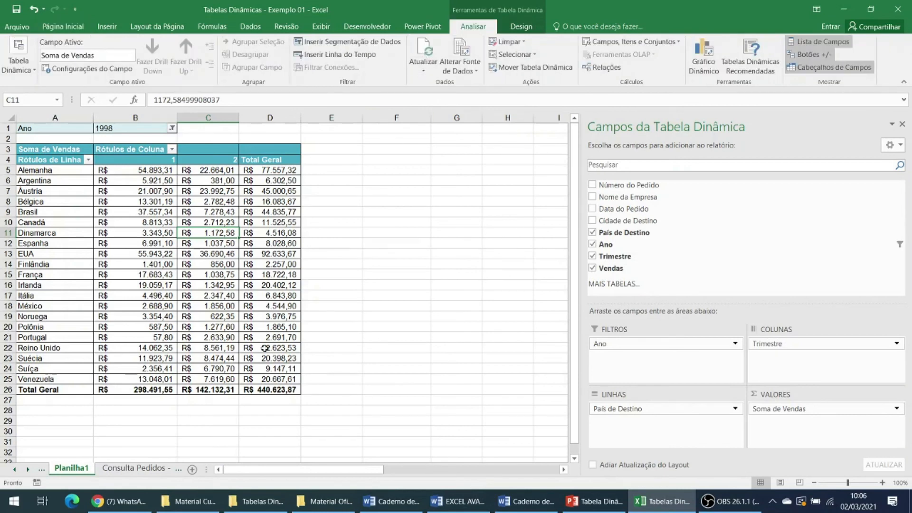
{"action": "left_click", "coordinate": [164, 472]}
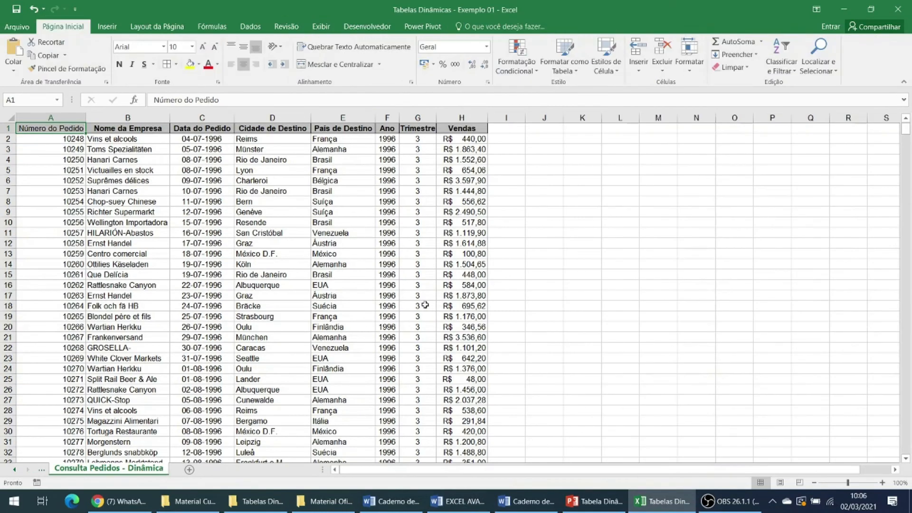
{"action": "left_click", "coordinate": [450, 320]}
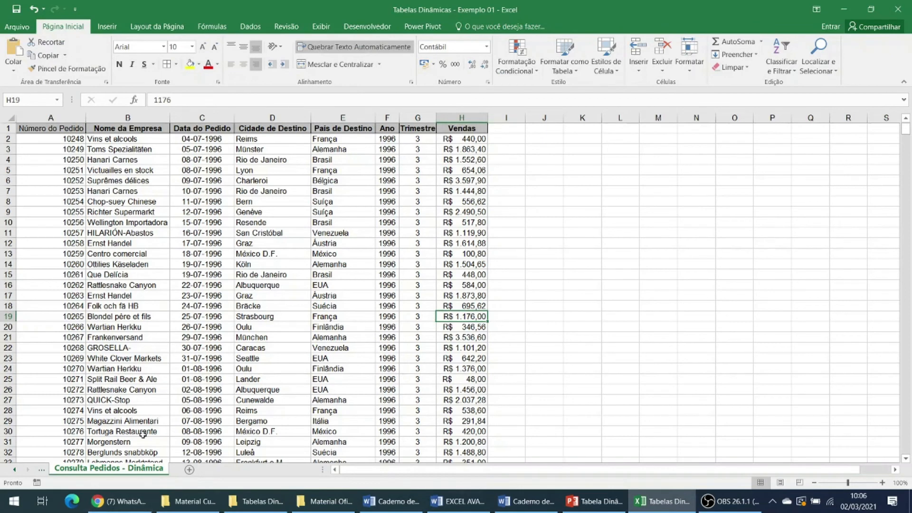
{"action": "left_click", "coordinate": [14, 469]}
{"action": "left_click", "coordinate": [72, 469]}
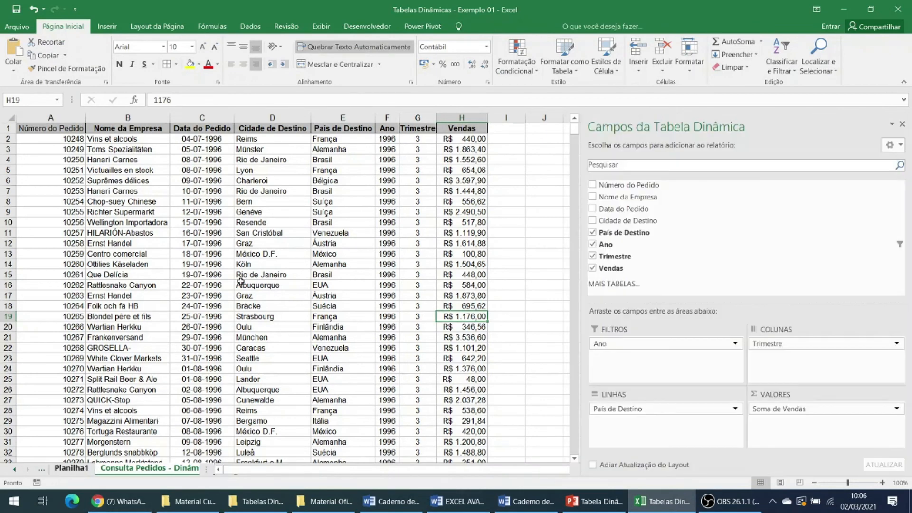
Step: Insert a Trimestre slicer for the PivotTable and place it in the empty area beside the table
{"action": "left_click", "coordinate": [473, 27]}
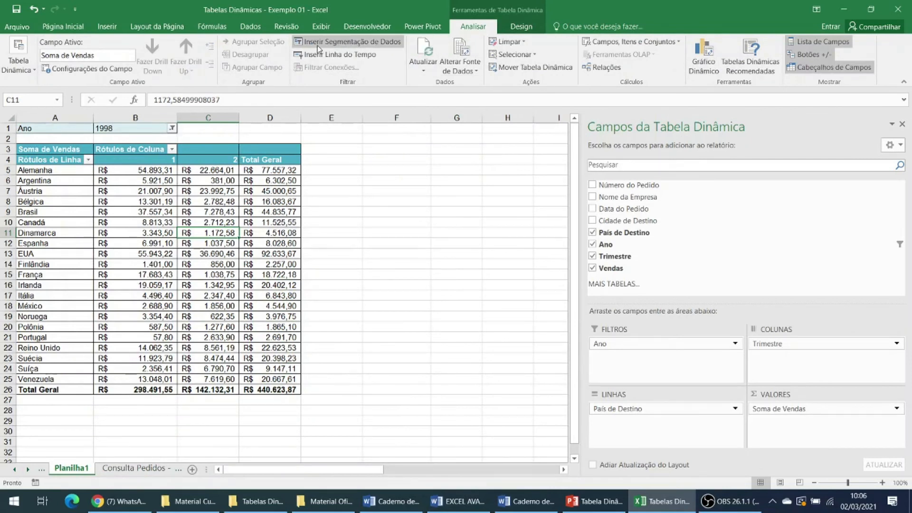
{"action": "left_click", "coordinate": [343, 44]}
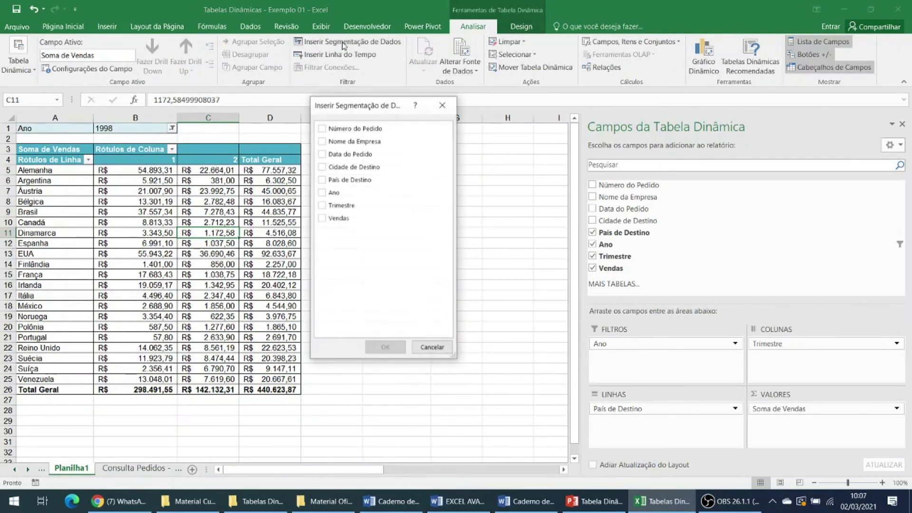
{"action": "left_click", "coordinate": [334, 207]}
{"action": "left_click", "coordinate": [386, 347]}
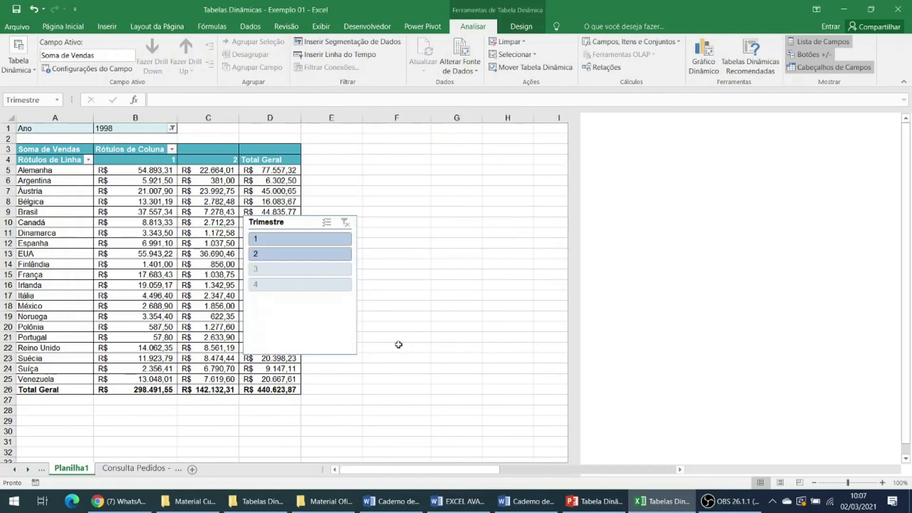
{"action": "left_click_drag", "start_coordinate": [299, 223], "coordinate": [475, 148]}
Step: Filter the PivotTable by quarter 1 and by quarter 2 with the slicer, and set the Ano filter to (Tudo)
{"action": "left_click", "coordinate": [456, 172]}
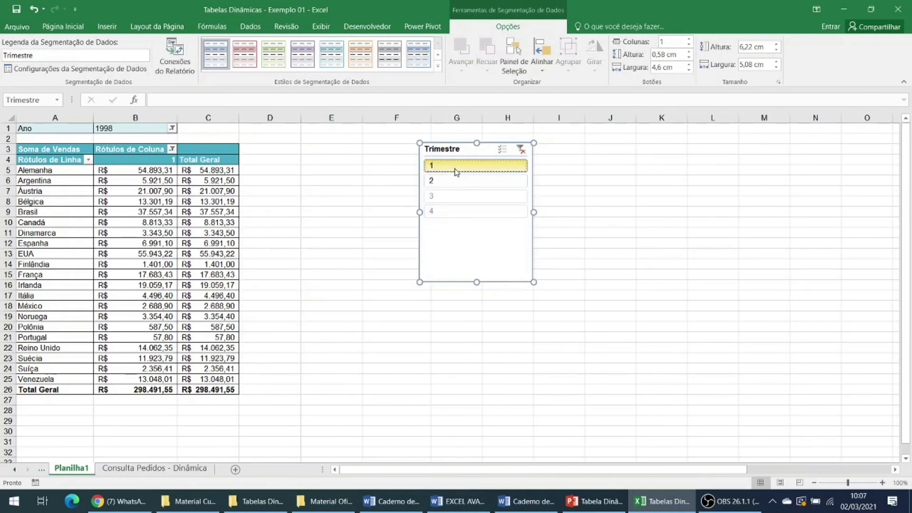
{"action": "left_click", "coordinate": [451, 178]}
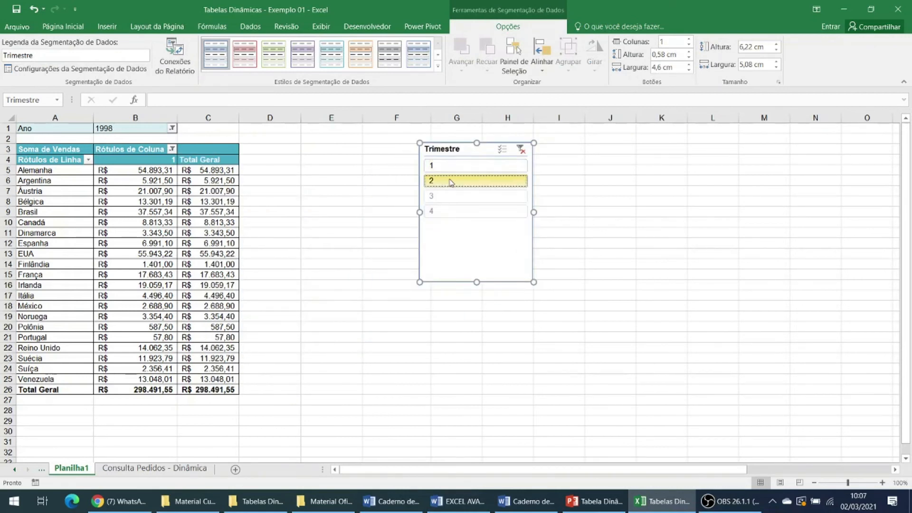
{"action": "left_click", "coordinate": [173, 128]}
{"action": "left_click", "coordinate": [59, 157]}
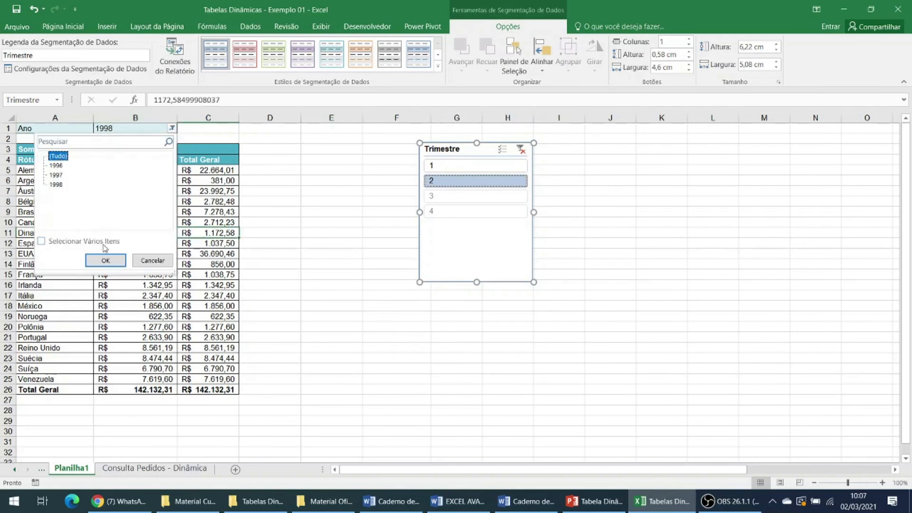
{"action": "left_click", "coordinate": [106, 260]}
Step: Show quarters 1, 2, 3 and 4 one at a time with the Trimestre slicer, and clear its filter
{"action": "left_click", "coordinate": [475, 169]}
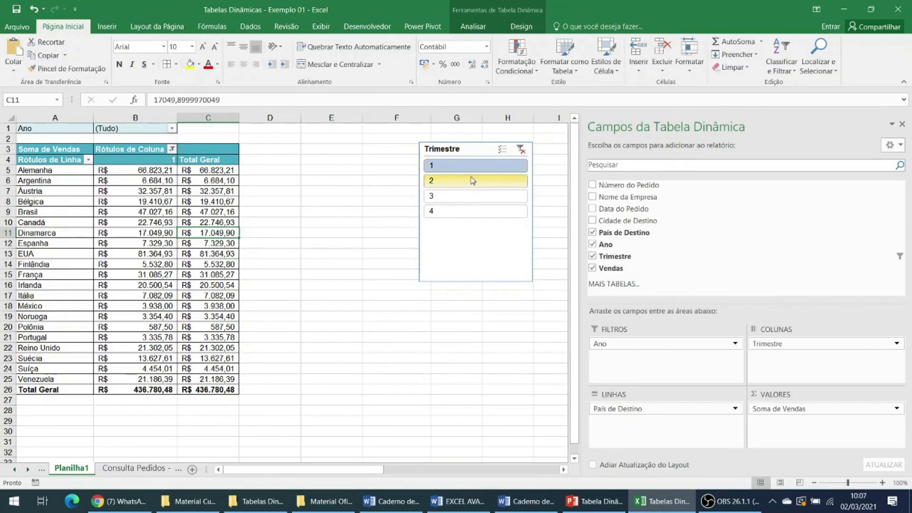
{"action": "left_click", "coordinate": [473, 181]}
{"action": "left_click", "coordinate": [467, 196]}
{"action": "left_click", "coordinate": [465, 212]}
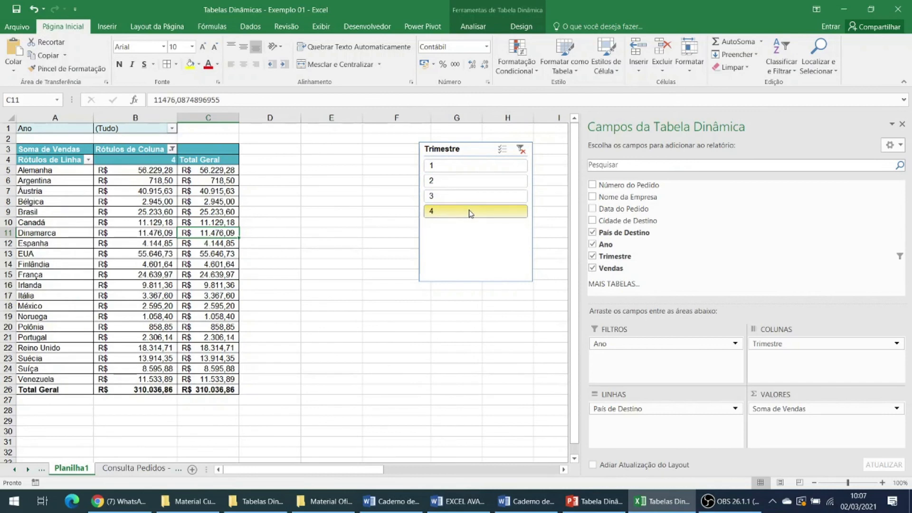
{"action": "left_click", "coordinate": [521, 150]}
Step: Try summarizing the PivotTable's Vendas values by Média instead of Soma
{"action": "left_click", "coordinate": [897, 409]}
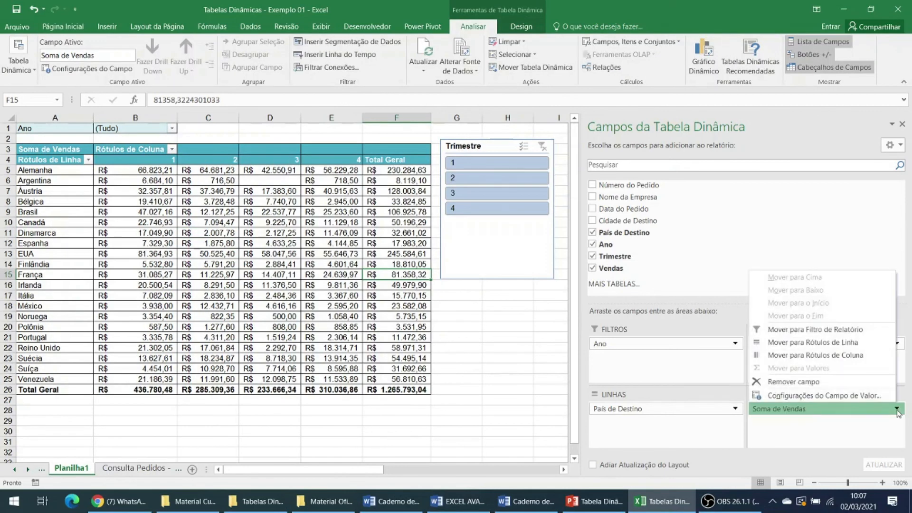
{"action": "left_click", "coordinate": [853, 398]}
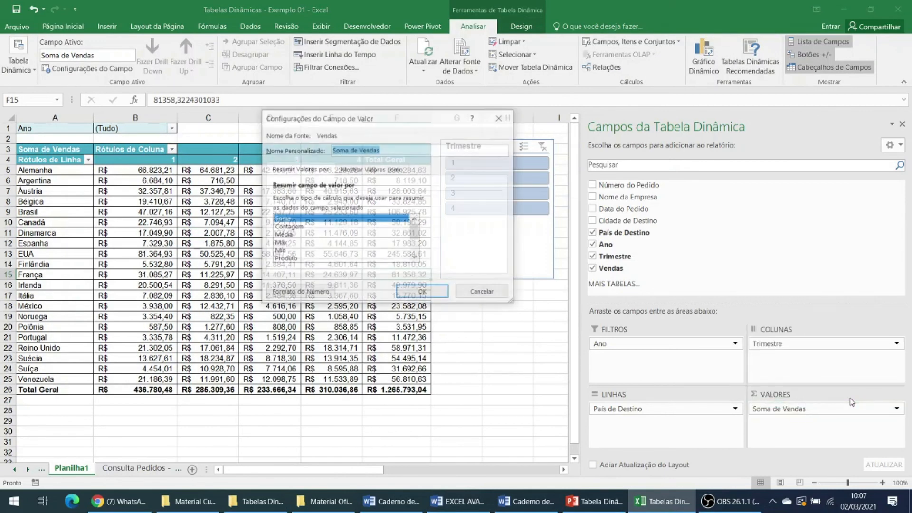
{"action": "left_click", "coordinate": [289, 235]}
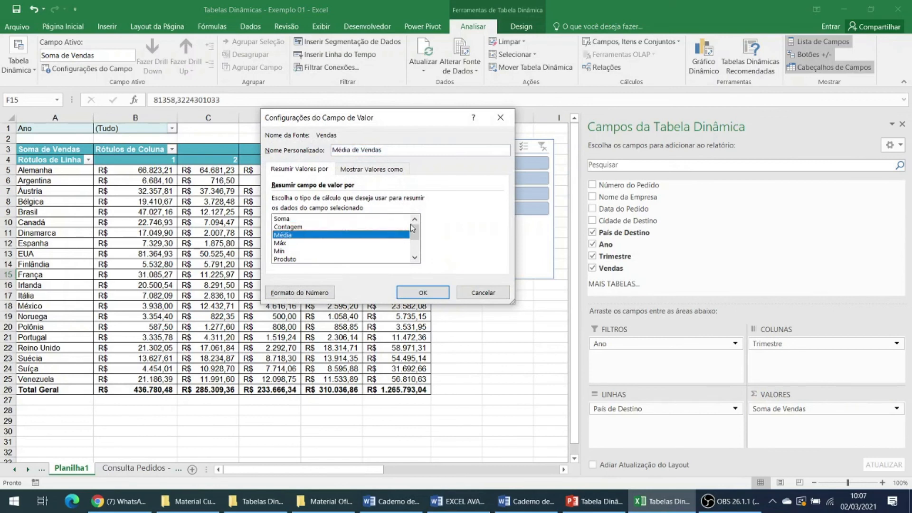
{"action": "left_click", "coordinate": [432, 291]}
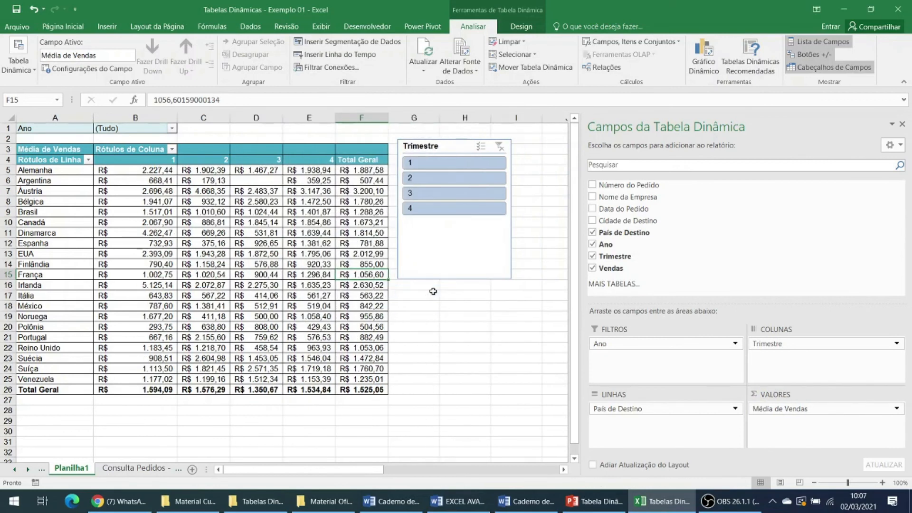
{"action": "left_click", "coordinate": [600, 191]}
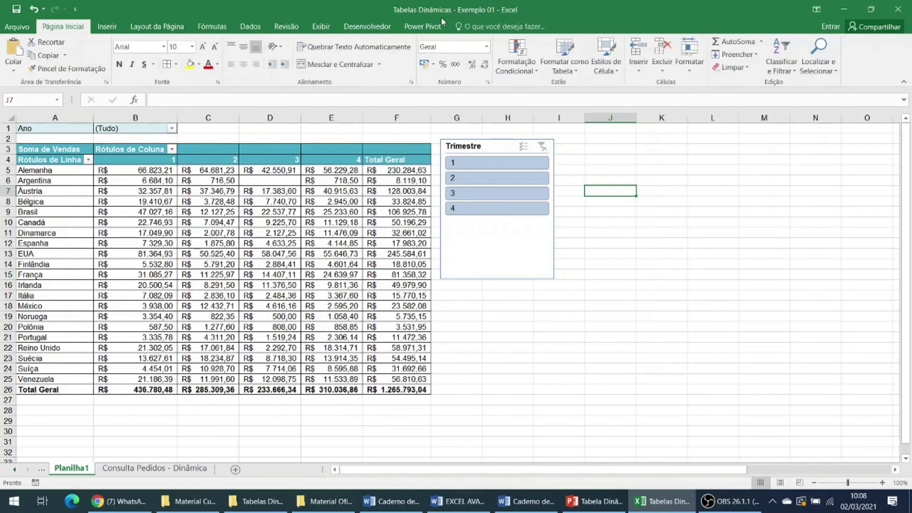
Step: Move the Trimestre slicer below the PivotTable, under the Total Geral row
{"action": "left_click", "coordinate": [356, 190]}
{"action": "left_click", "coordinate": [493, 150]}
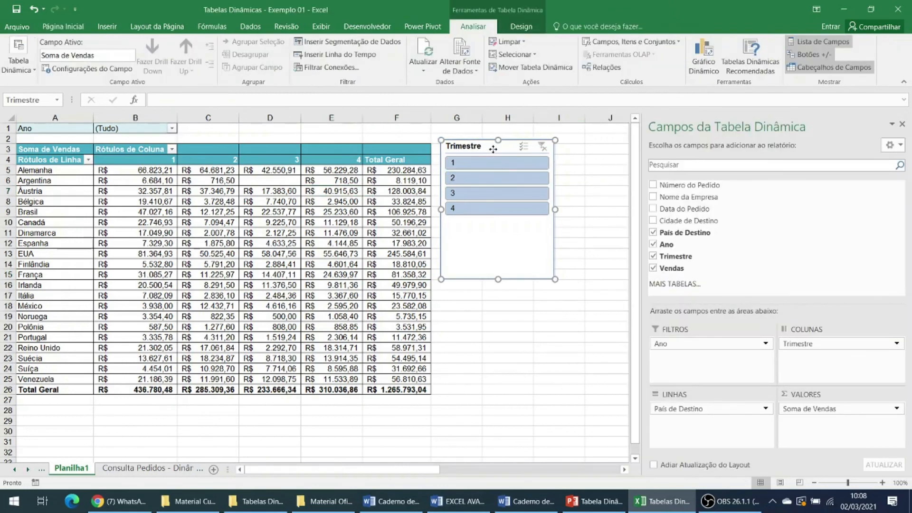
Step: Insert a Coluna 3D PivotChart from the PivotTable and widen it to about 17.7 cm by 7.5 cm
{"action": "left_click", "coordinate": [461, 30]}
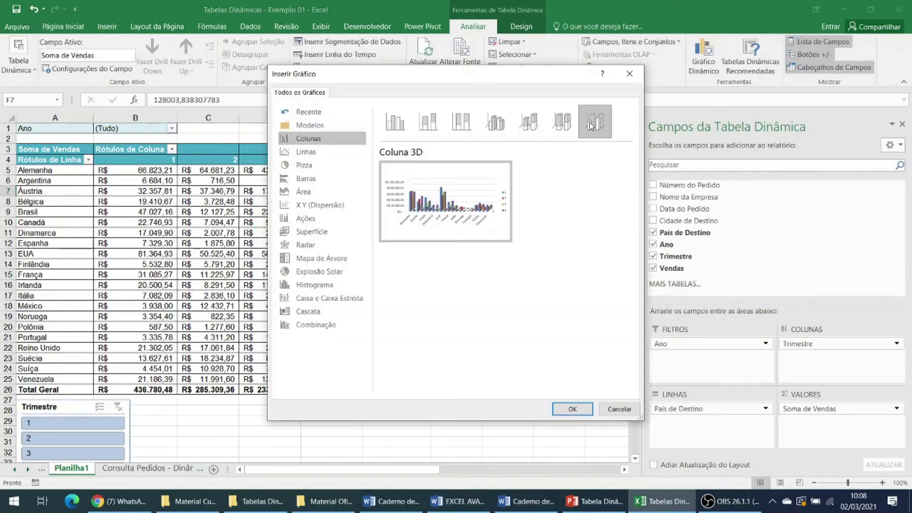
{"action": "left_click", "coordinate": [571, 409]}
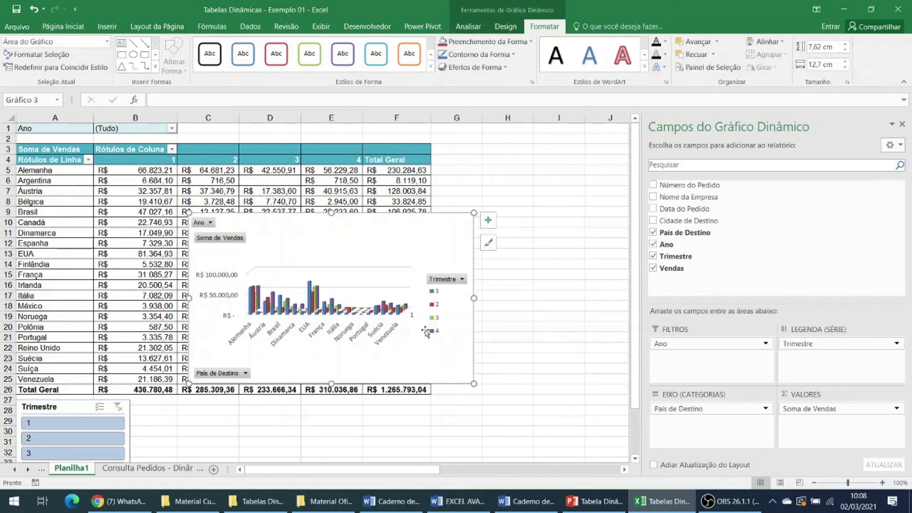
{"action": "left_click_drag", "start_coordinate": [474, 384], "coordinate": [587, 381]}
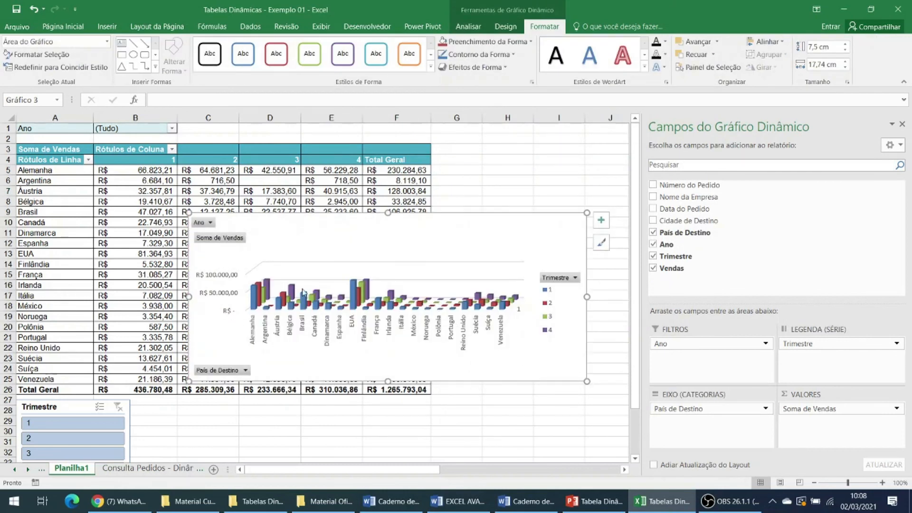
Step: Filter the column labels to quarter 1 only and move the PivotChart beside the PivotTable
{"action": "left_click", "coordinate": [172, 150]}
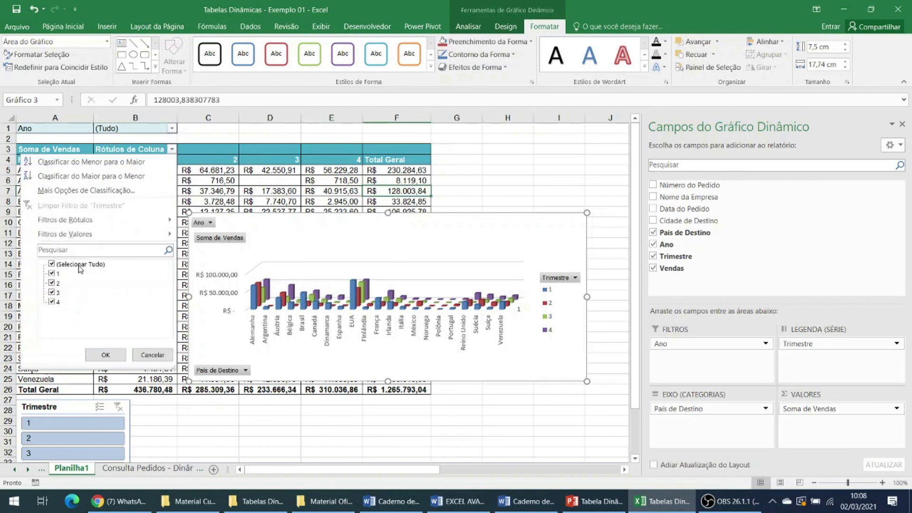
{"action": "left_click", "coordinate": [51, 264]}
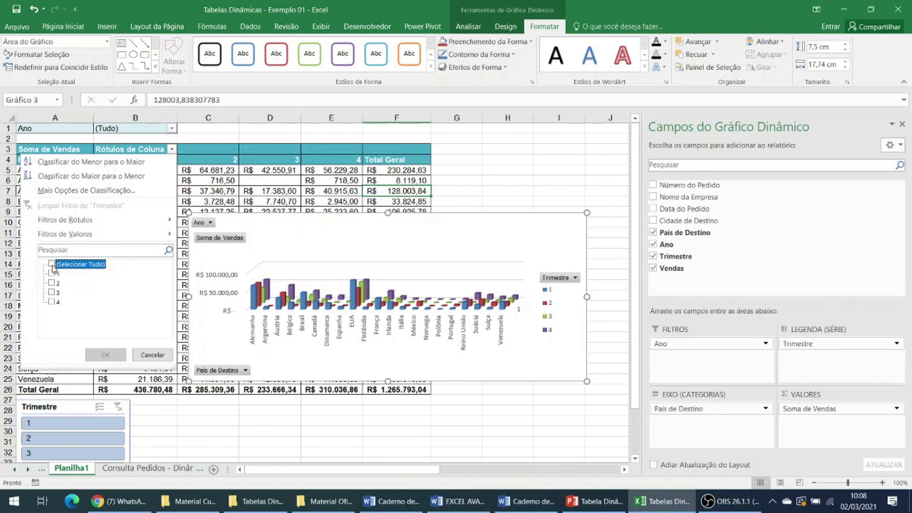
{"action": "left_click", "coordinate": [52, 273]}
{"action": "left_click", "coordinate": [105, 355]}
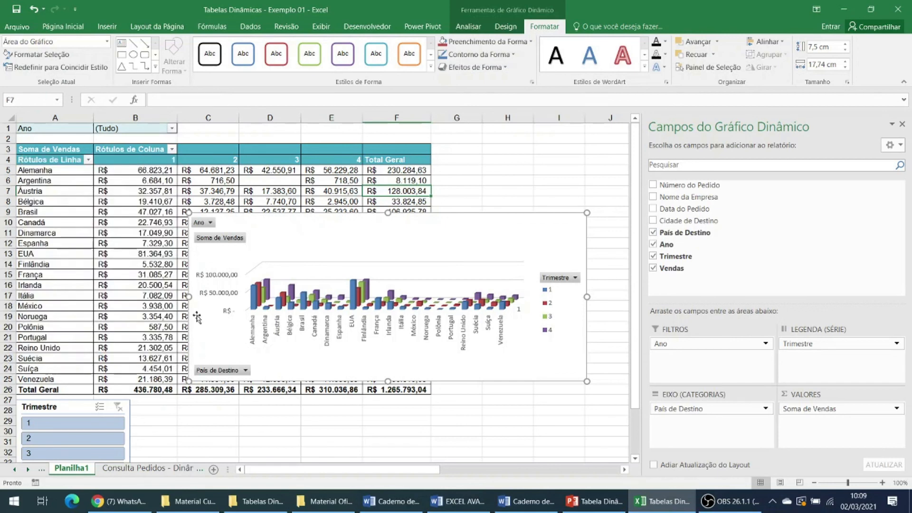
{"action": "left_click_drag", "start_coordinate": [463, 240], "coordinate": [535, 164]}
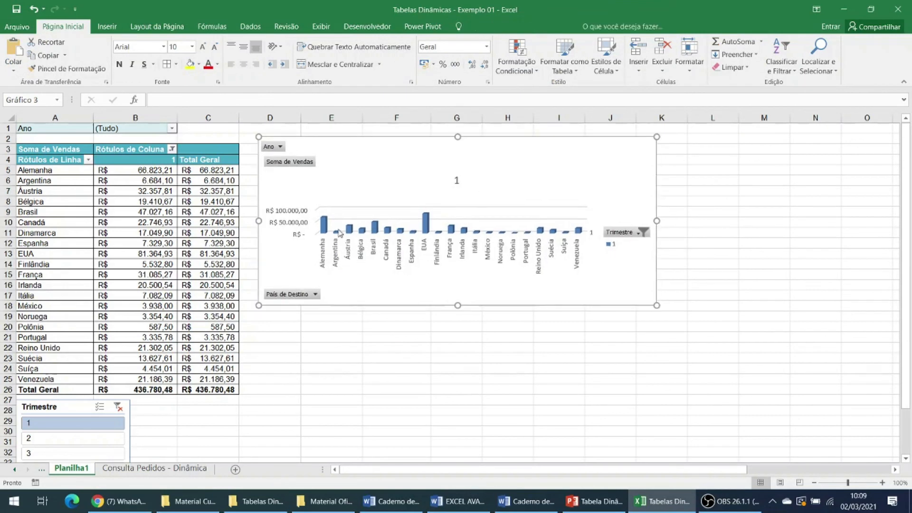
Step: Select all quarters in the column label filter and move the PivotChart below the PivotTable, beside the slicer
{"action": "left_click", "coordinate": [190, 232]}
{"action": "left_click", "coordinate": [170, 149]}
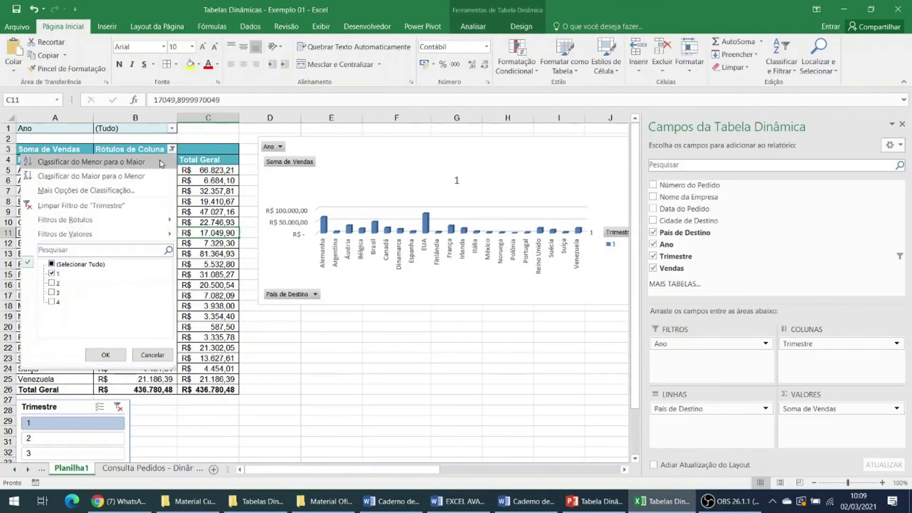
{"action": "left_click", "coordinate": [52, 264]}
{"action": "left_click", "coordinate": [105, 355]}
{"action": "left_click_drag", "start_coordinate": [472, 146], "coordinate": [449, 409]}
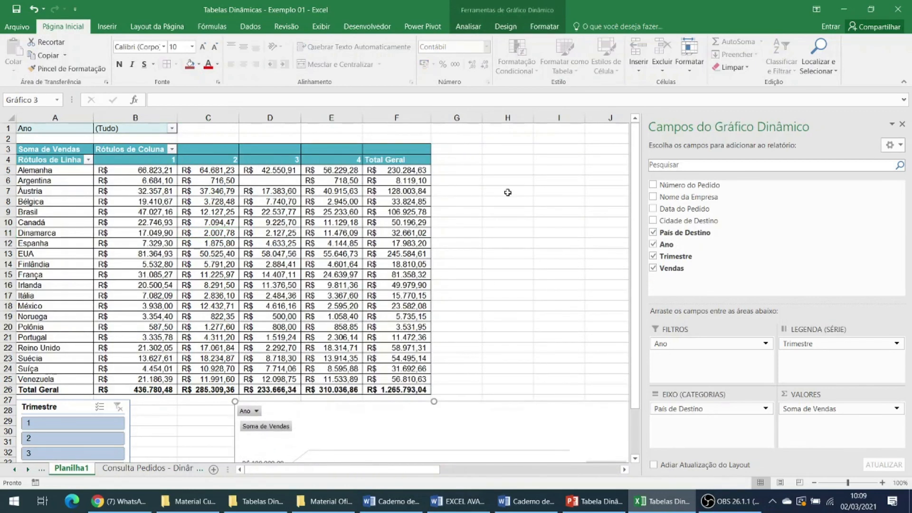